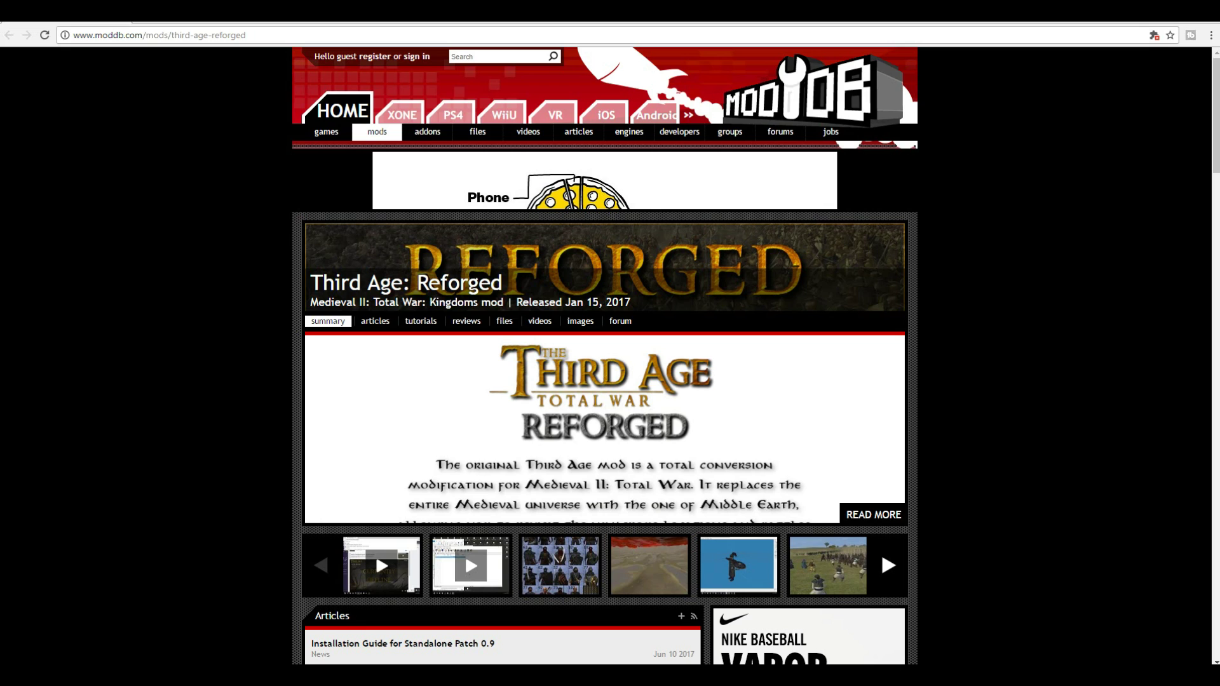
Step: Go back to the ModDB home page and search 'reforged' to open the Third Age: Reforged page
{"action": "left_click_drag", "start_coordinate": [248, 35], "coordinate": [146, 35]}
{"action": "key", "text": "BackSpace"}
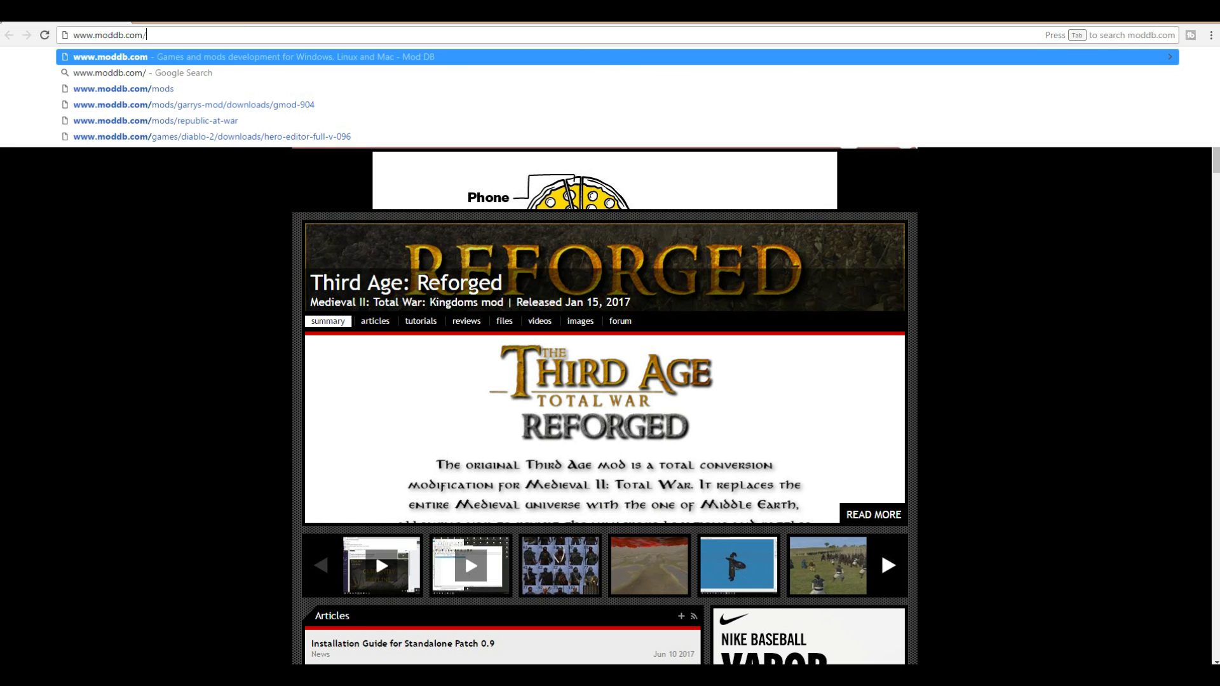
{"action": "key", "text": "Return"}
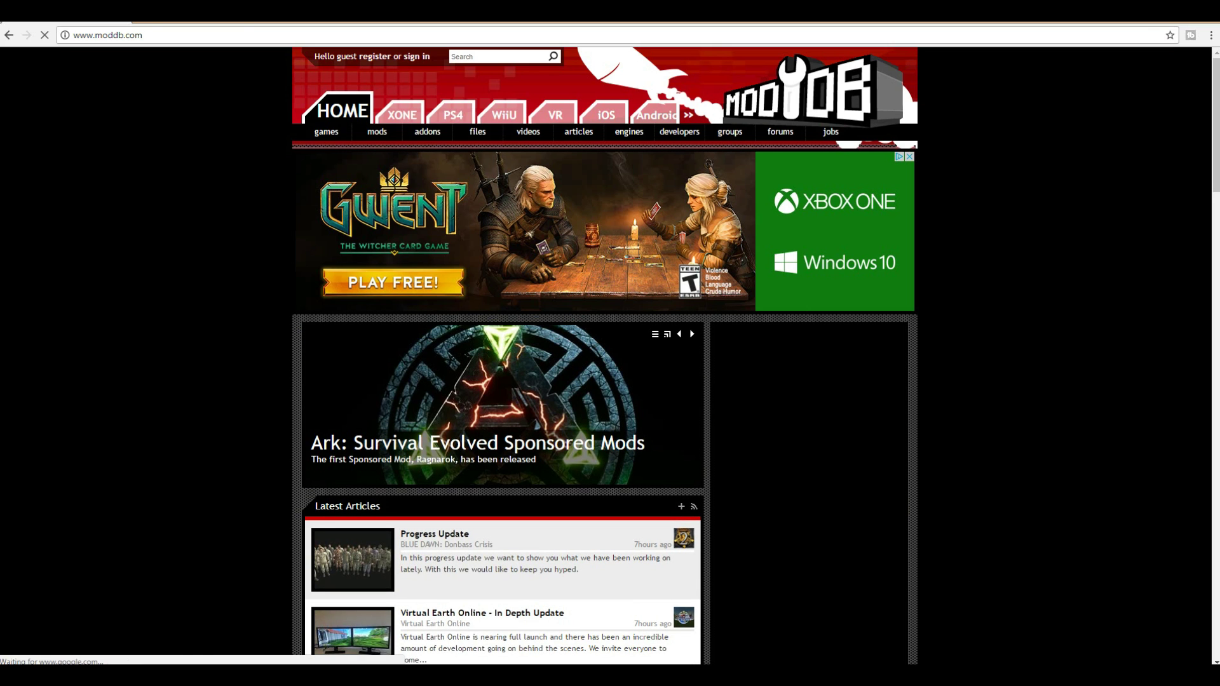
{"action": "mouse_move", "coordinate": [427, 133]}
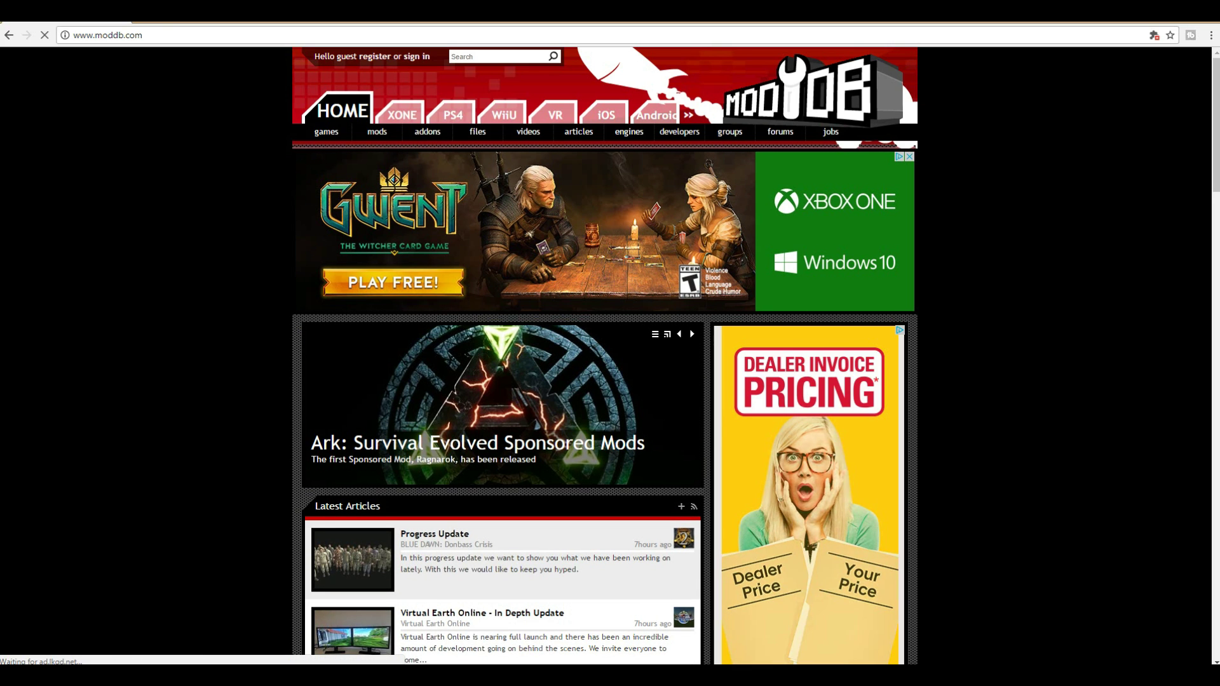
{"action": "left_click", "coordinate": [498, 57]}
{"action": "type", "text": "refor"}
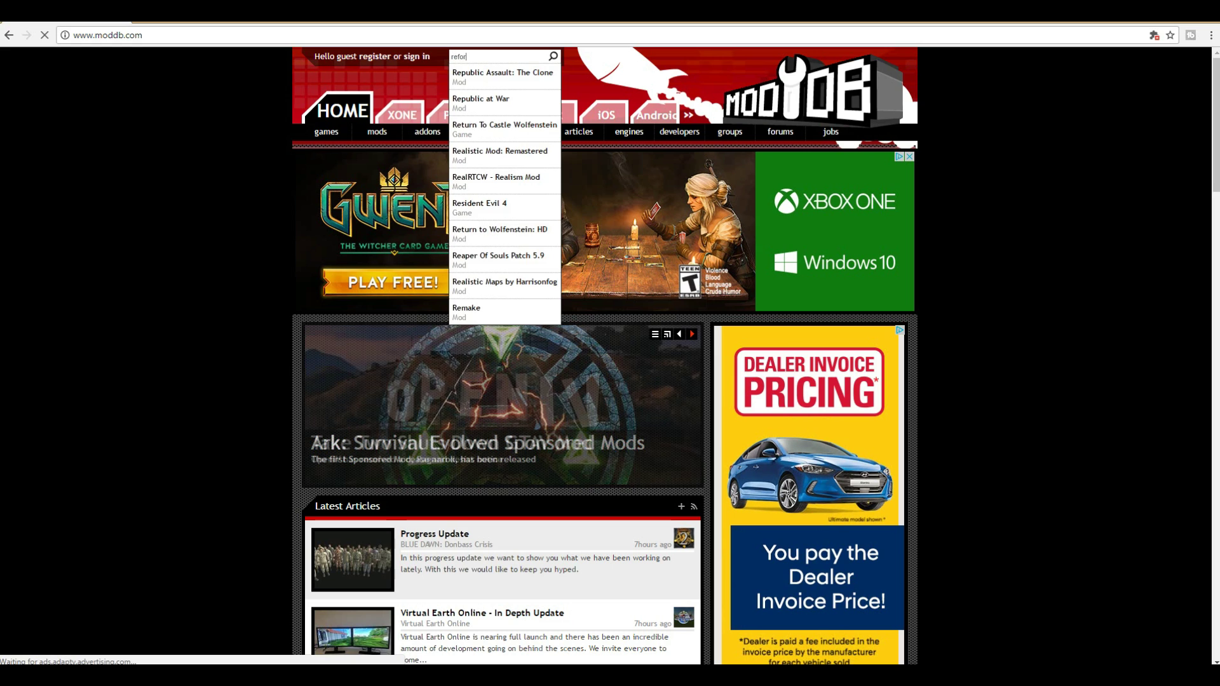
{"action": "type", "text": "ged"}
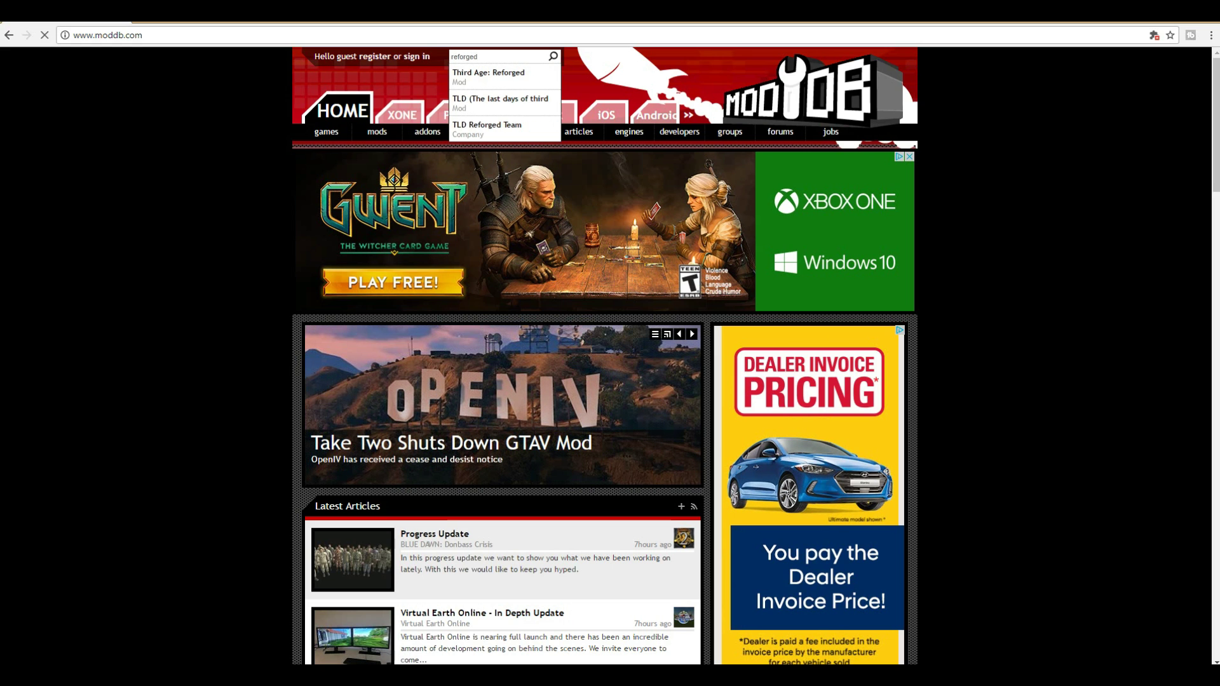
{"action": "key", "text": "Down"}
{"action": "key", "text": "Return"}
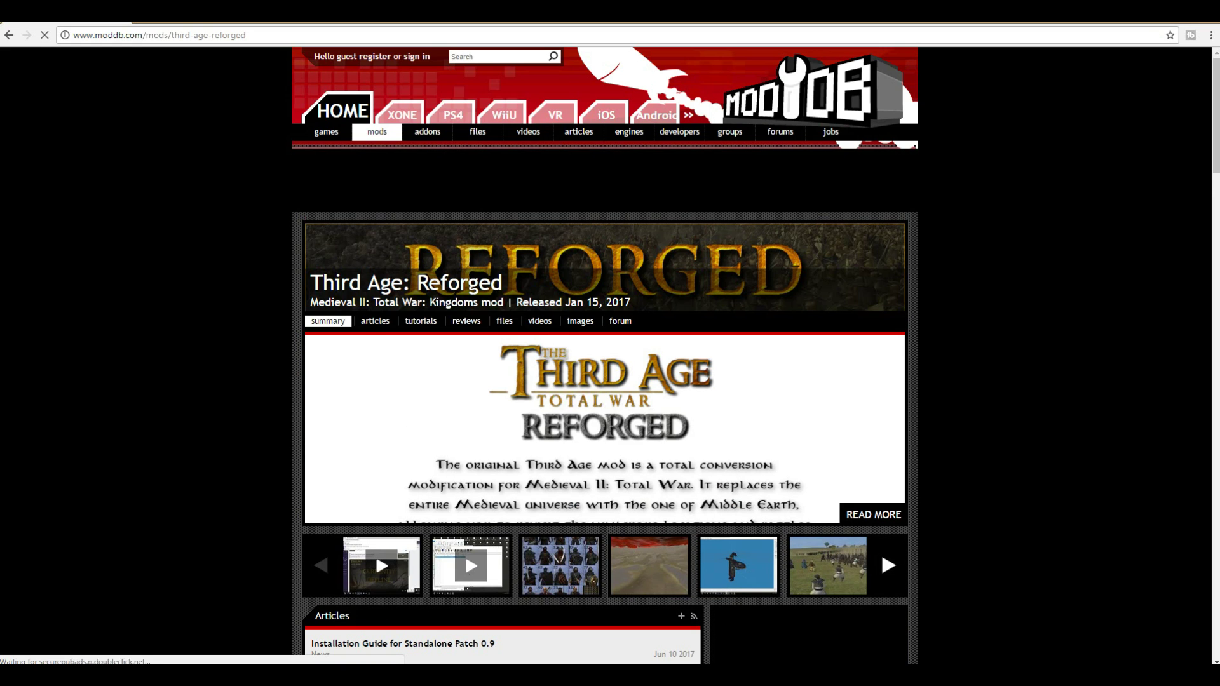
Step: Scroll through the installation guide down to the Reforged 0.9 Part 1 and Part 2 downloads
{"action": "scroll", "coordinate": [605, 356], "scroll_direction": "down", "scroll_amount": 5}
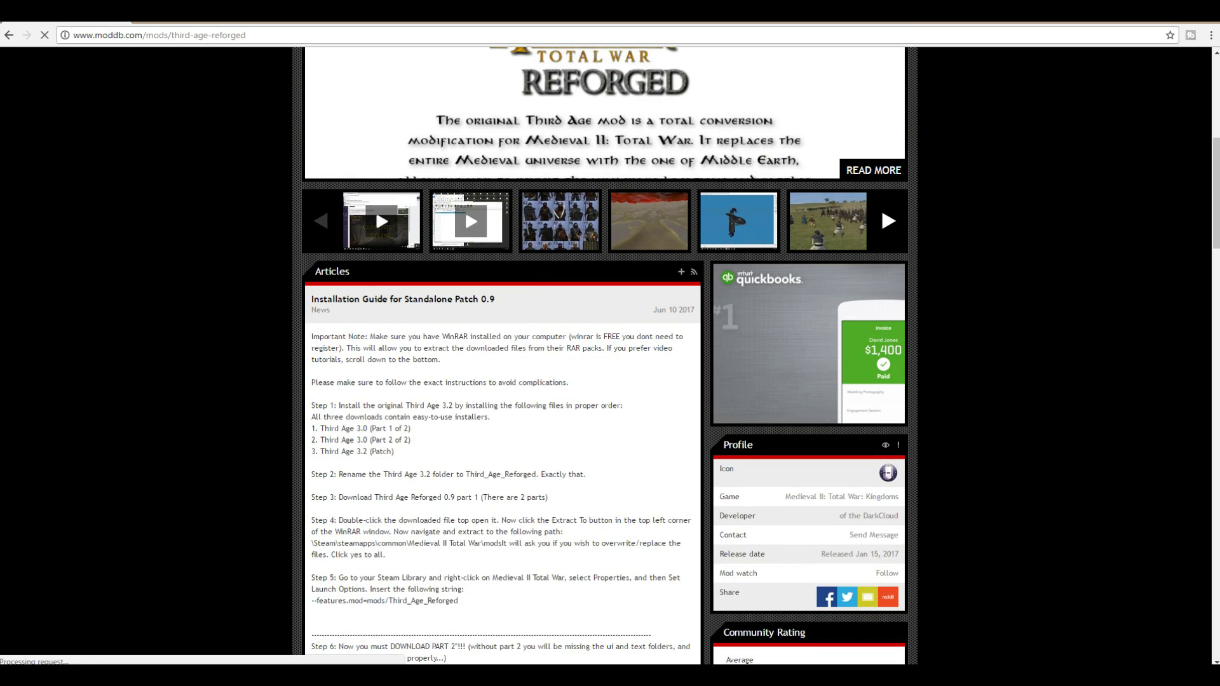
{"action": "scroll", "coordinate": [605, 356], "scroll_direction": "down", "scroll_amount": 3}
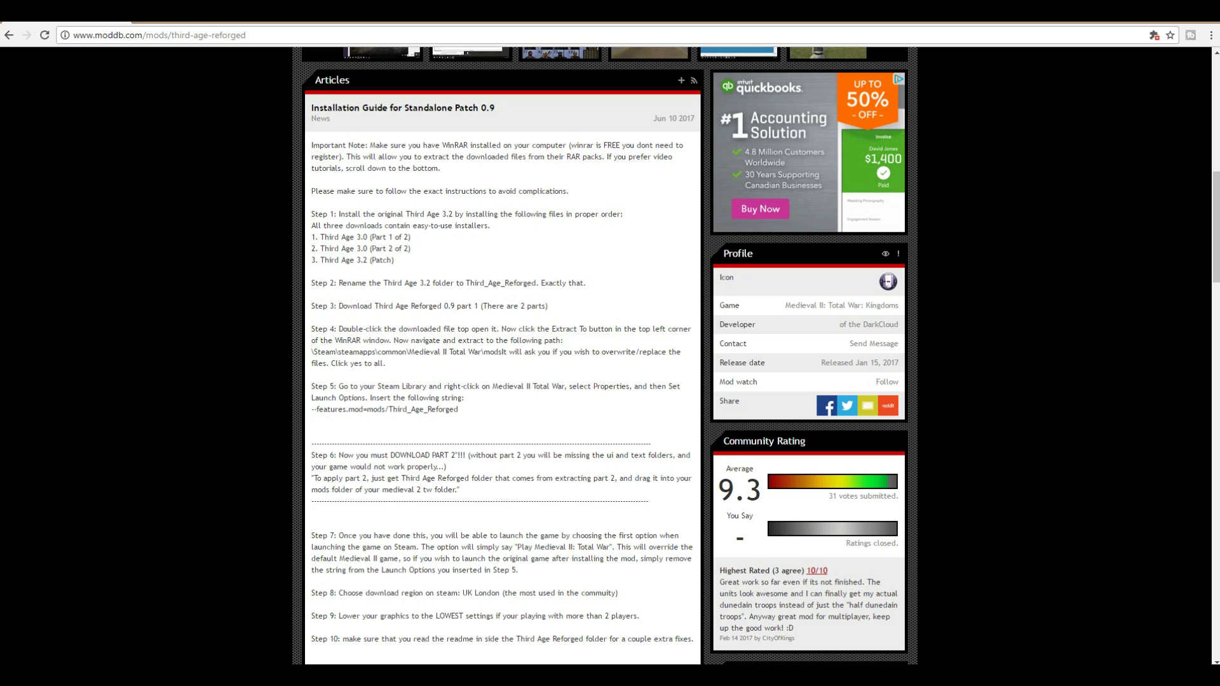
{"action": "scroll", "coordinate": [610, 356], "scroll_direction": "down", "scroll_amount": 1}
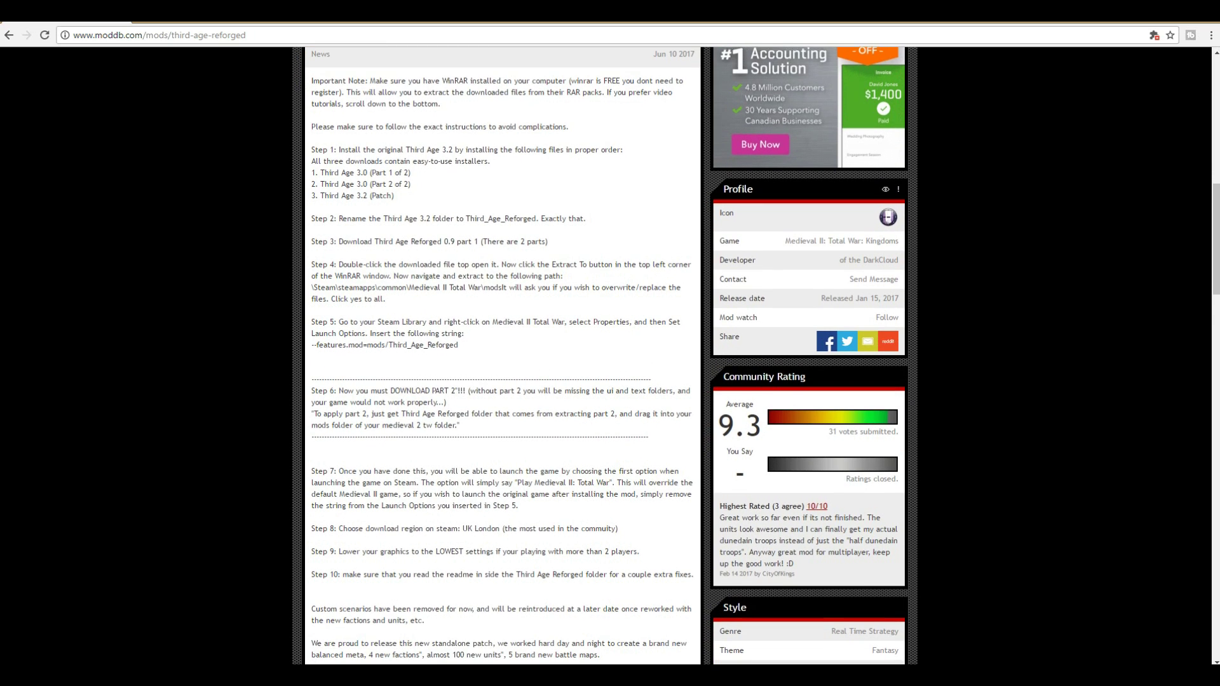
{"action": "scroll", "coordinate": [610, 355], "scroll_direction": "down", "scroll_amount": 2}
{"action": "scroll", "coordinate": [610, 356], "scroll_direction": "down", "scroll_amount": 6}
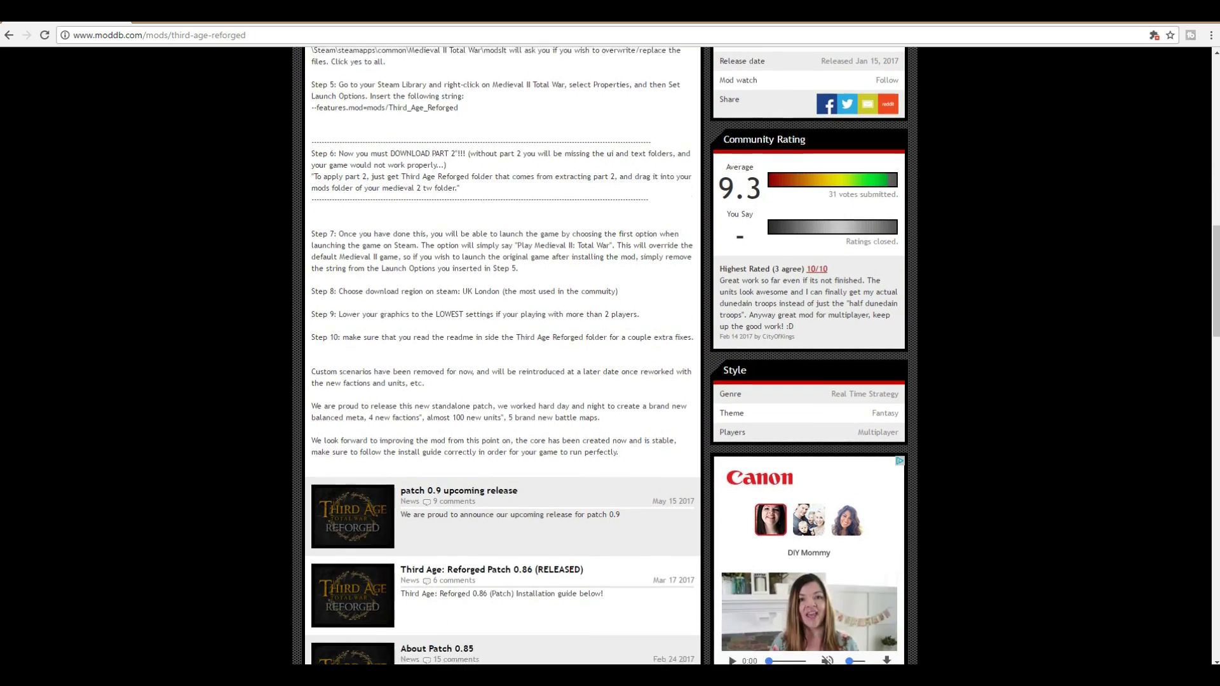
{"action": "scroll", "coordinate": [610, 356], "scroll_direction": "down", "scroll_amount": 1}
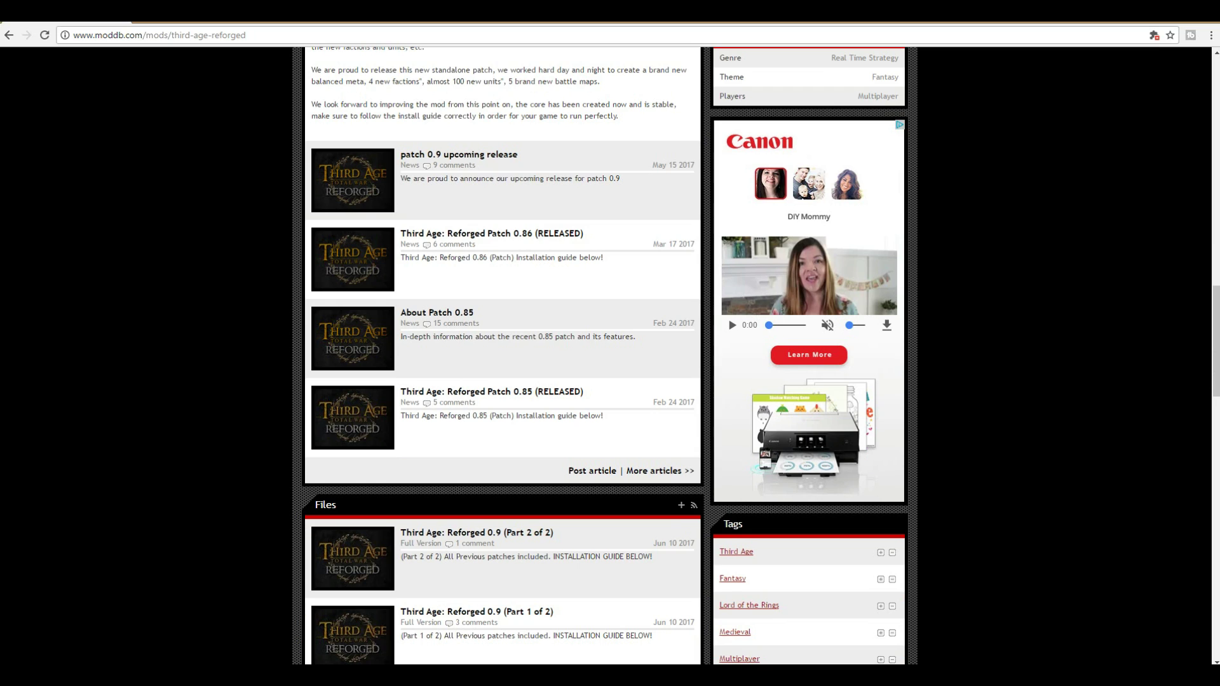
{"action": "scroll", "coordinate": [610, 356], "scroll_direction": "down", "scroll_amount": 3}
{"action": "scroll", "coordinate": [610, 356], "scroll_direction": "down", "scroll_amount": 1}
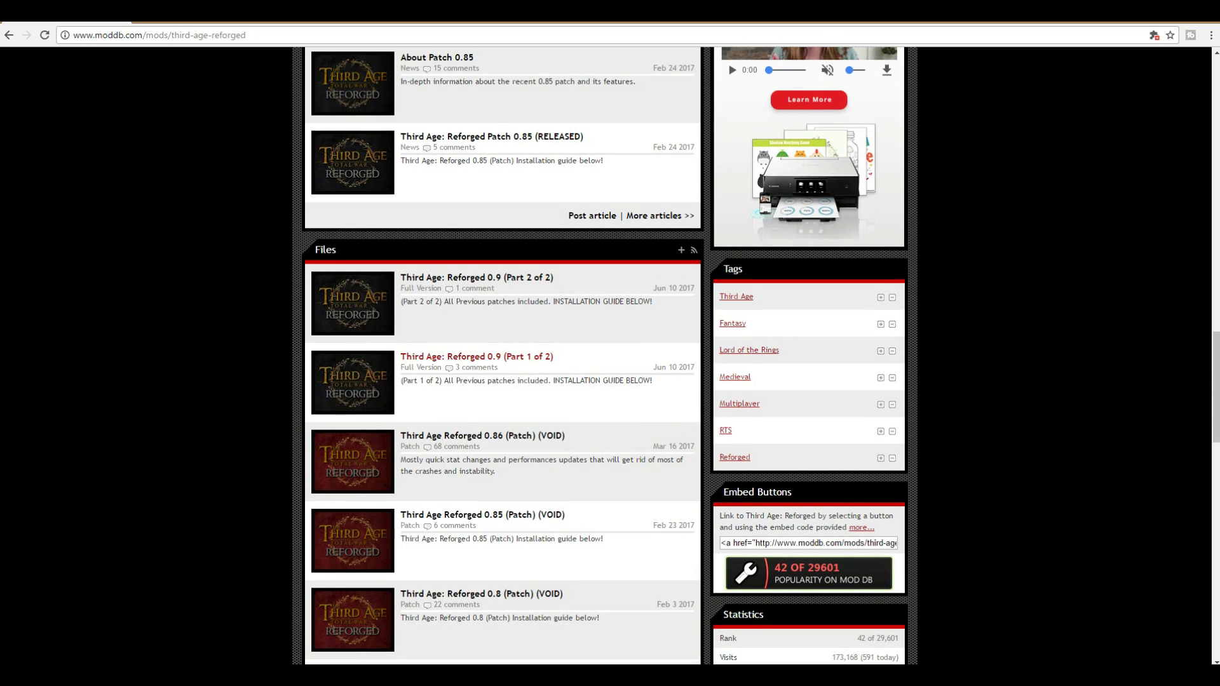
Step: Open the Reforged 0.9 Part 1 of 2 and Part 2 of 2 file pages in new tabs
{"action": "left_click", "coordinate": [477, 357]}
{"action": "right_click", "coordinate": [427, 354]}
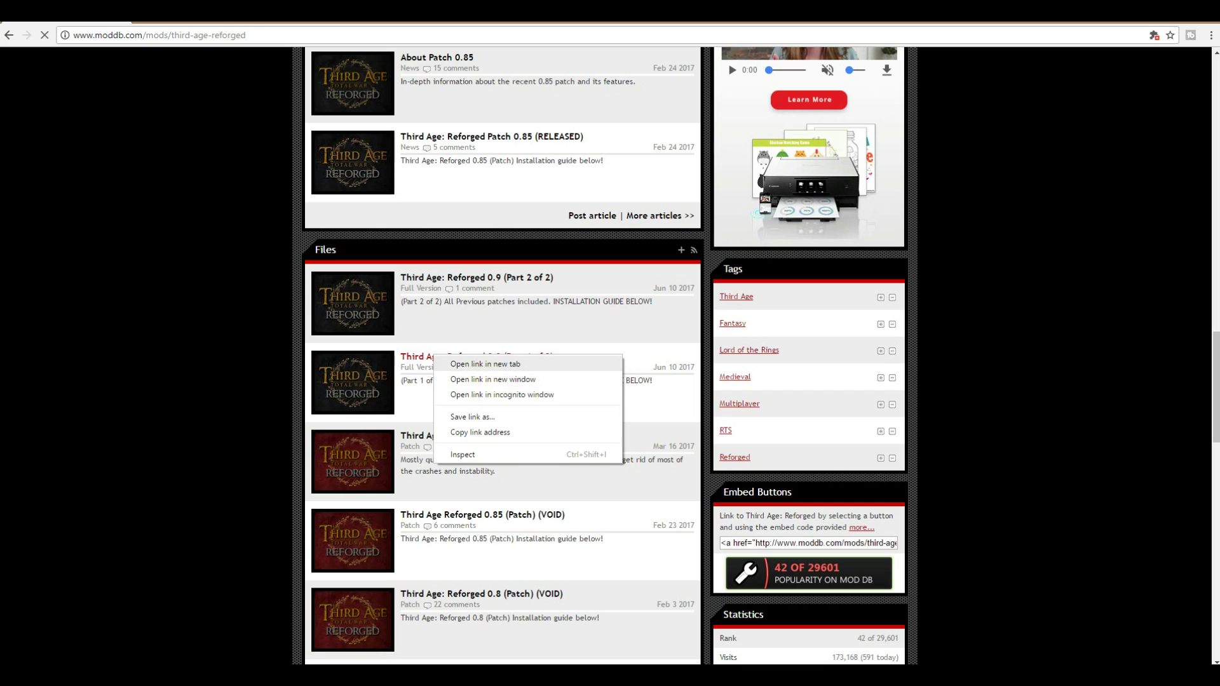
{"action": "left_click", "coordinate": [467, 361]}
{"action": "right_click", "coordinate": [413, 278]}
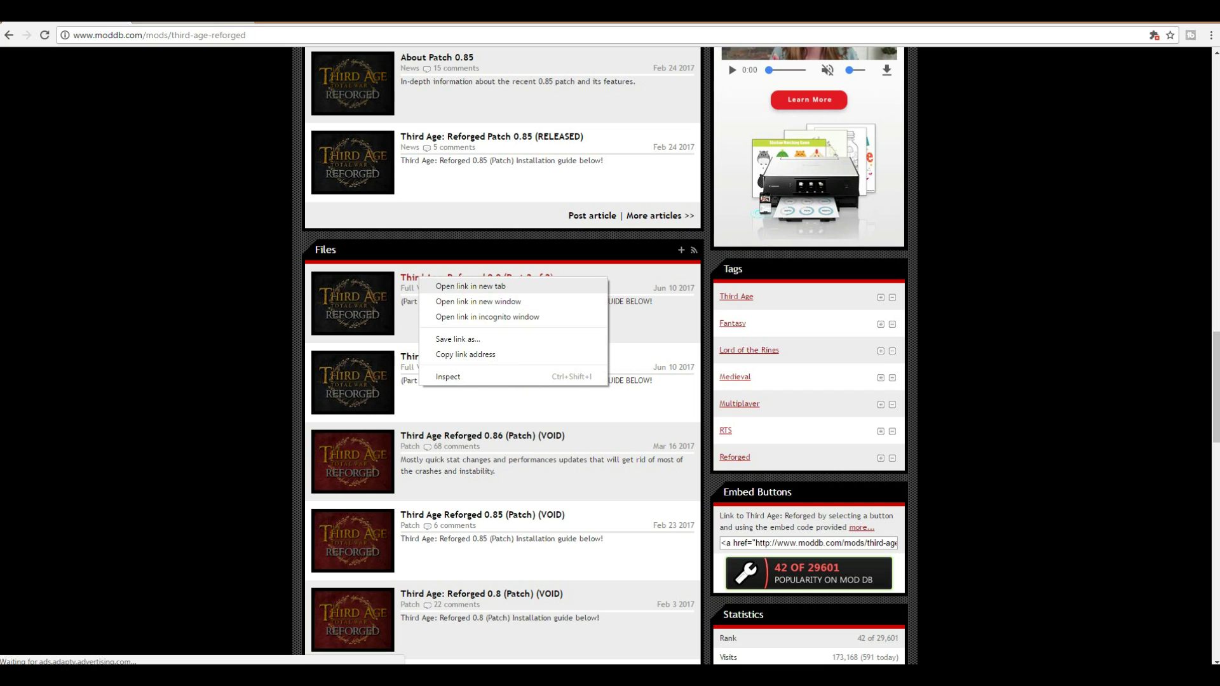
{"action": "left_click", "coordinate": [452, 284]}
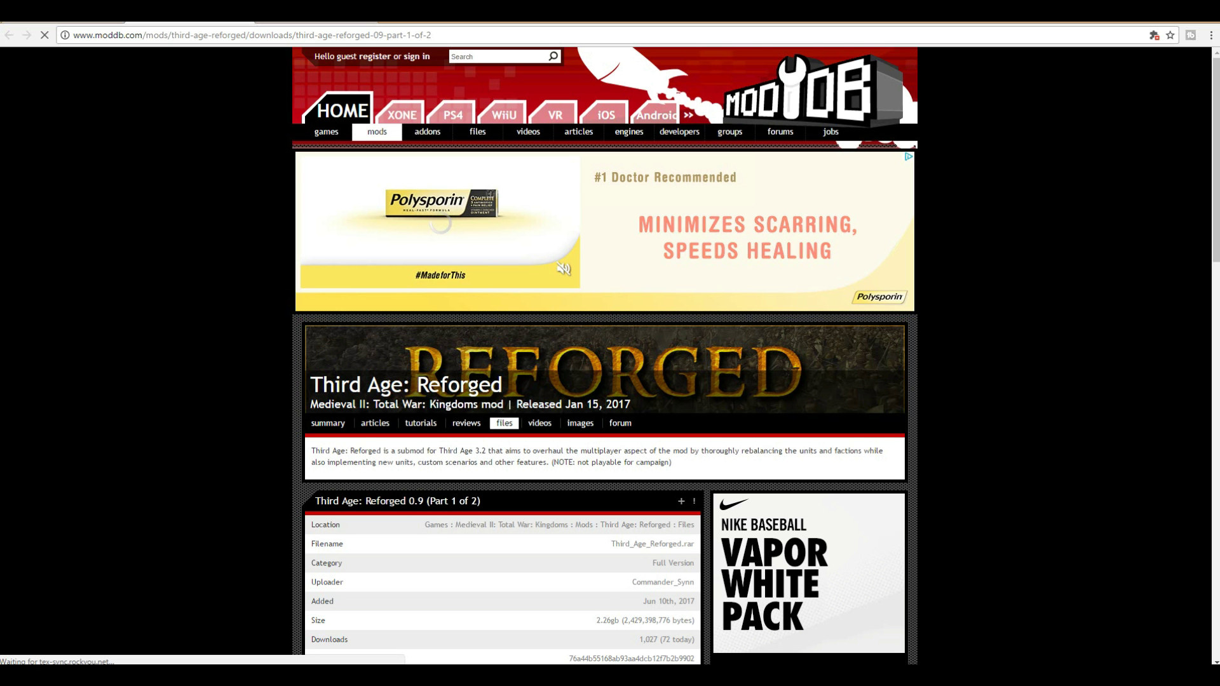
Step: On the Part 1 page, start the archive download and dismiss the download popup
{"action": "scroll", "coordinate": [604, 355], "scroll_direction": "down", "scroll_amount": 4}
{"action": "scroll", "coordinate": [502, 388], "scroll_direction": "down", "scroll_amount": 1}
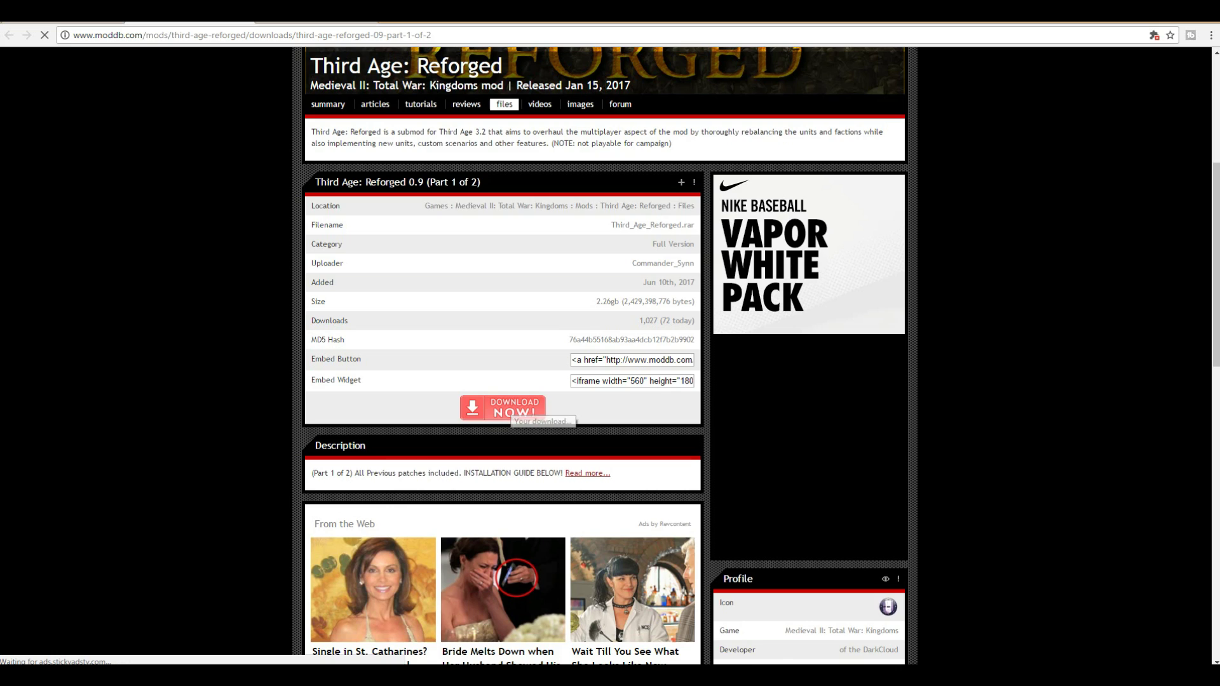
{"action": "left_click", "coordinate": [514, 406]}
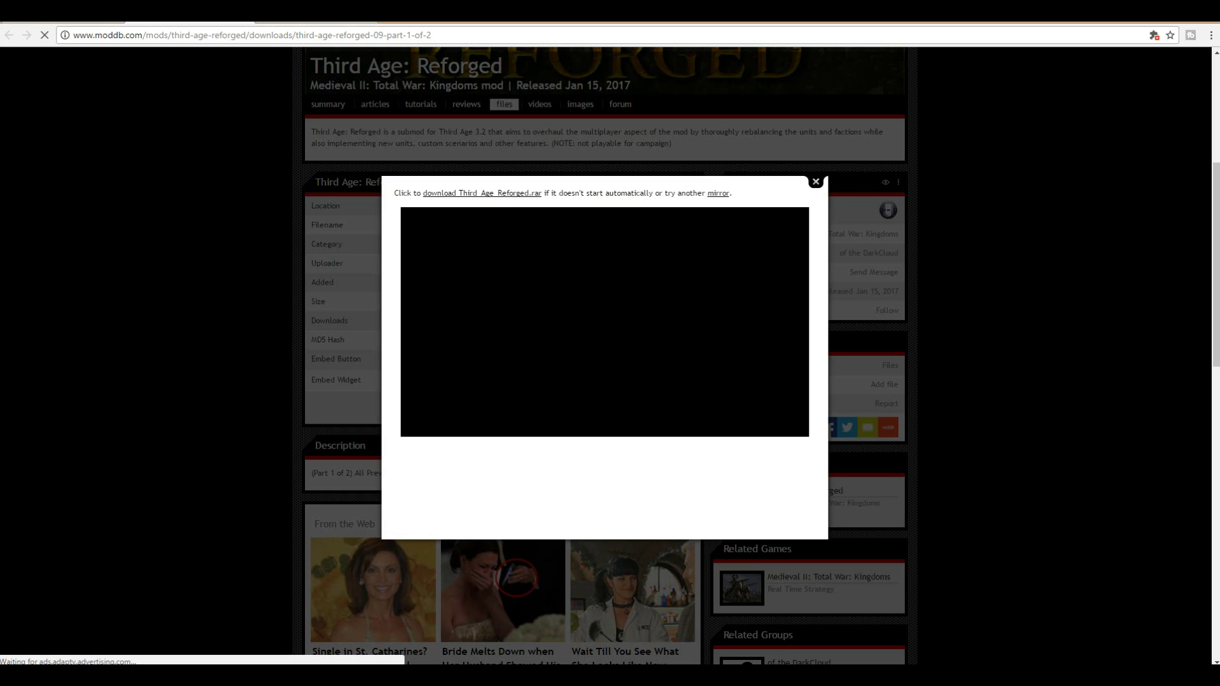
{"action": "key", "text": "Escape"}
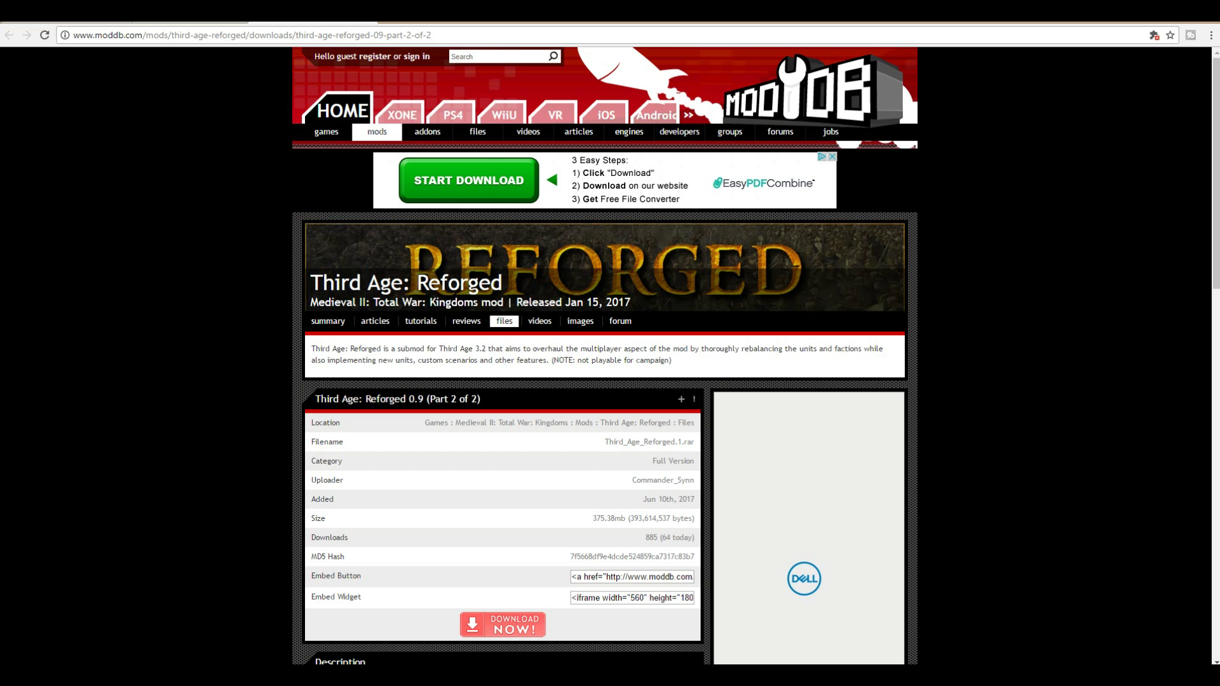
{"action": "scroll", "coordinate": [604, 356], "scroll_direction": "down", "scroll_amount": 2}
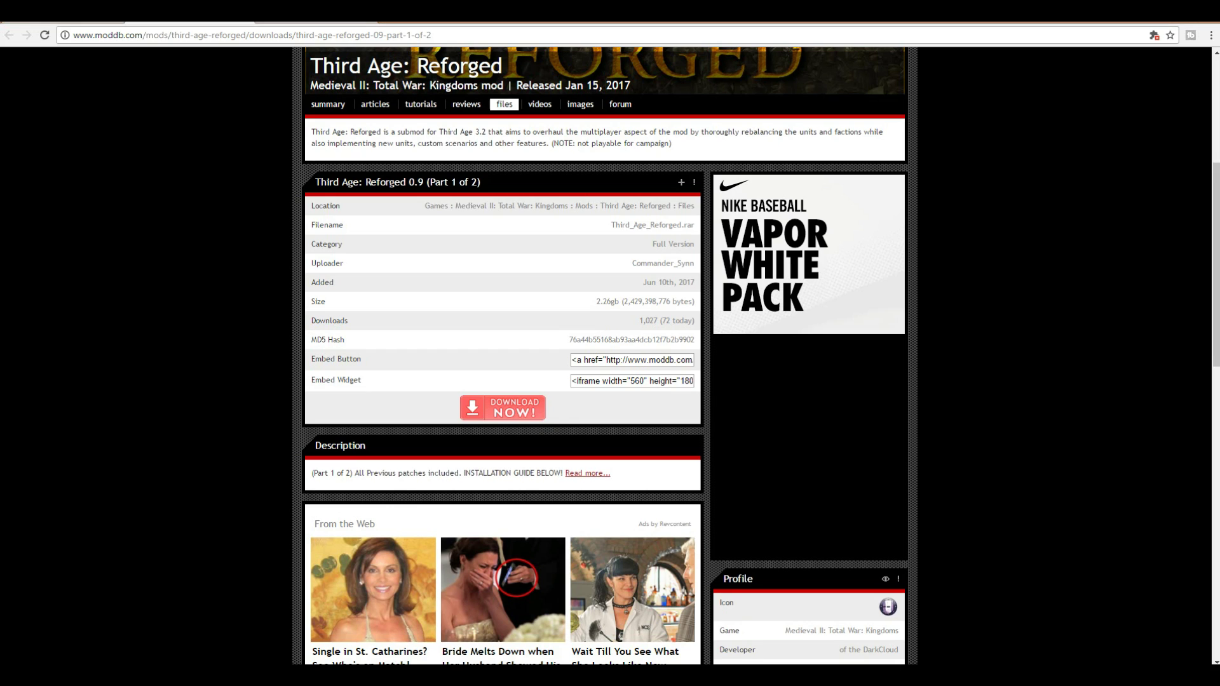
{"action": "mouse_move", "coordinate": [150, 675]}
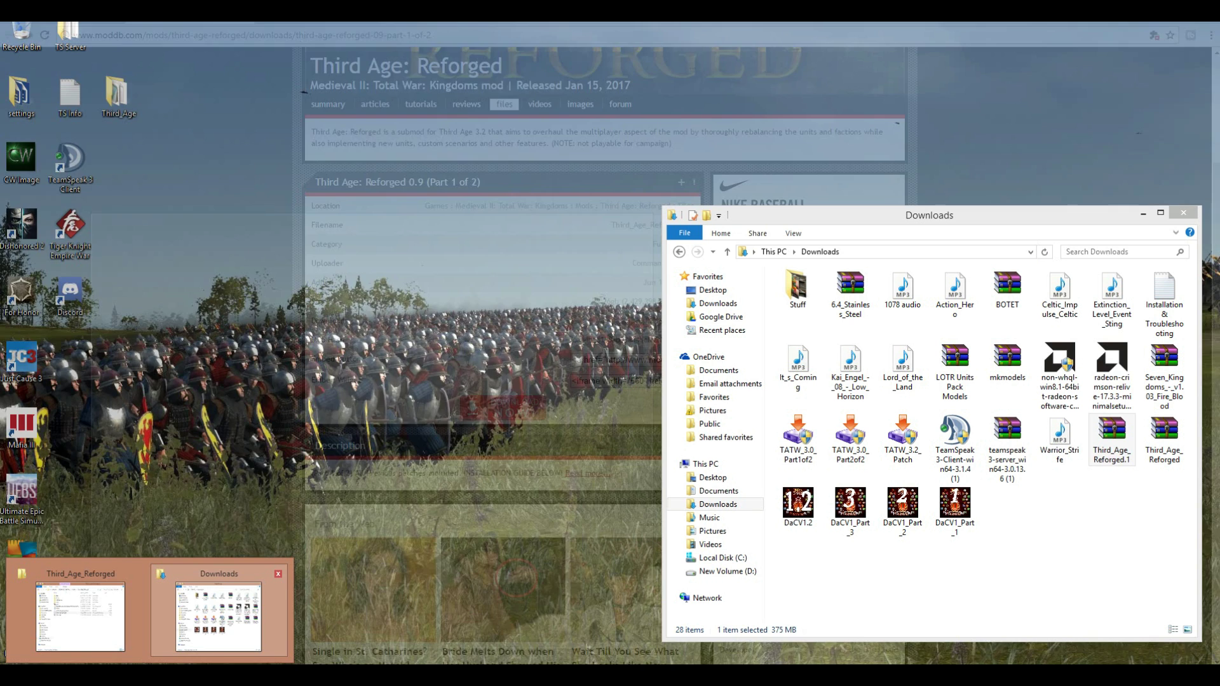
Step: Bring the Downloads folder forward and select the 2.26 GB Third_Age_Reforged archive
{"action": "left_click", "coordinate": [218, 610]}
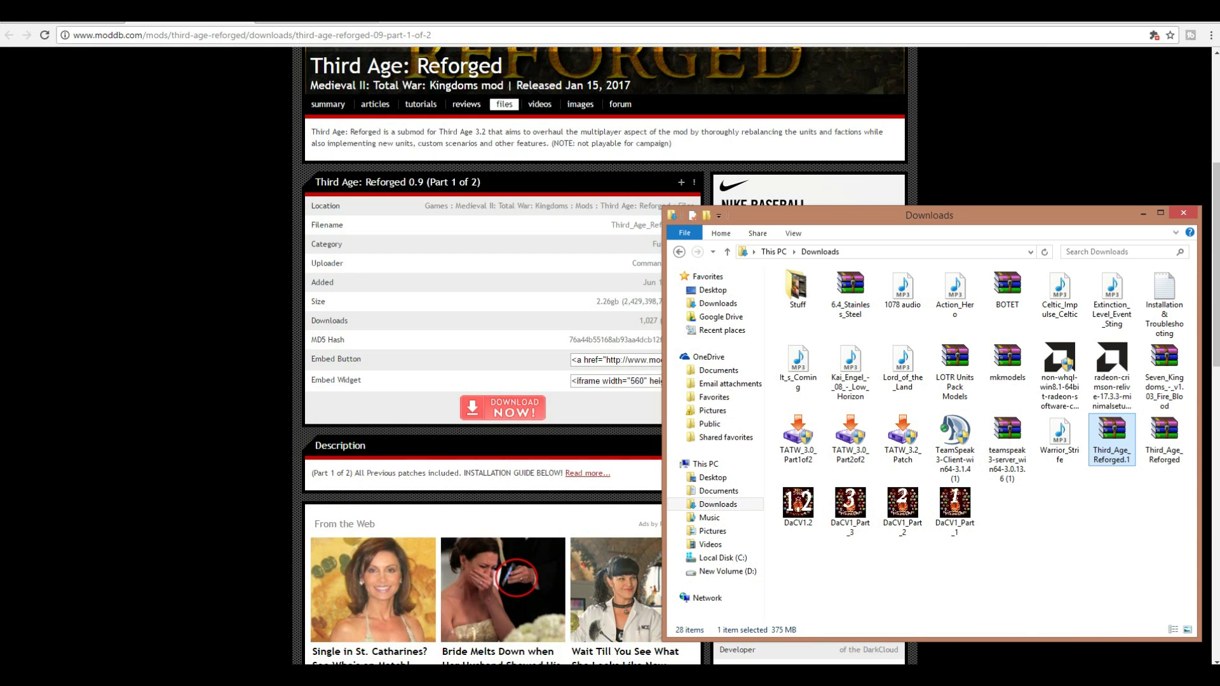
{"action": "left_click", "coordinate": [1164, 440]}
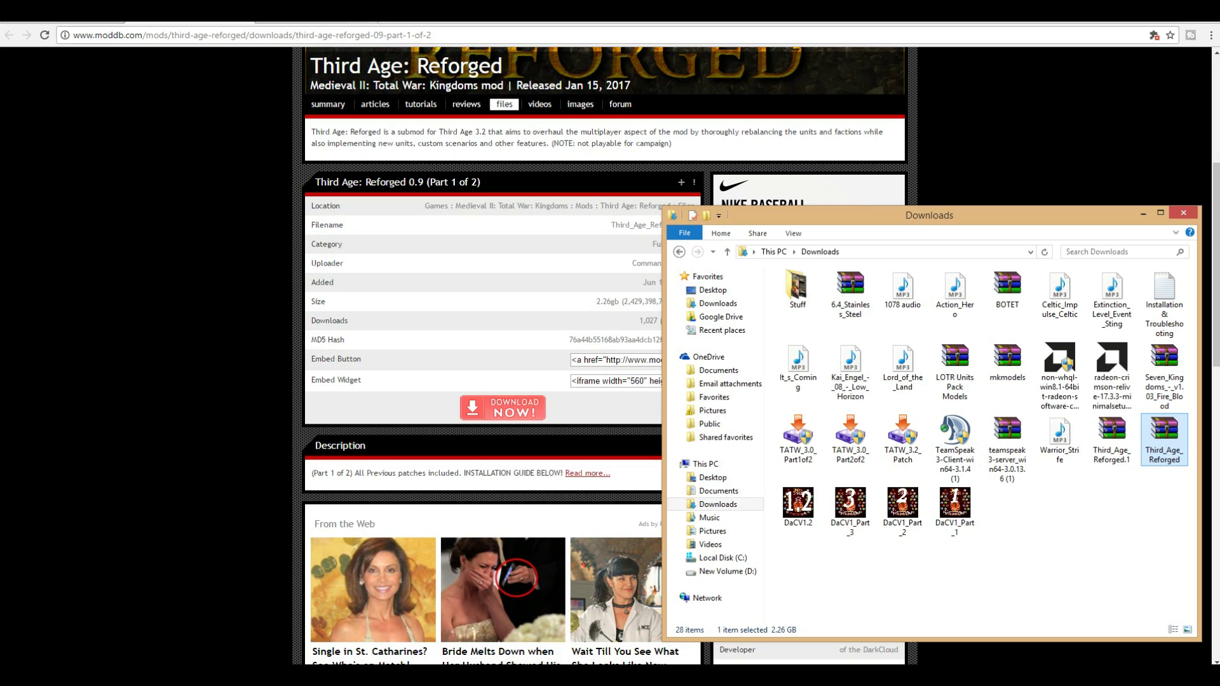
{"action": "left_click", "coordinate": [150, 675]}
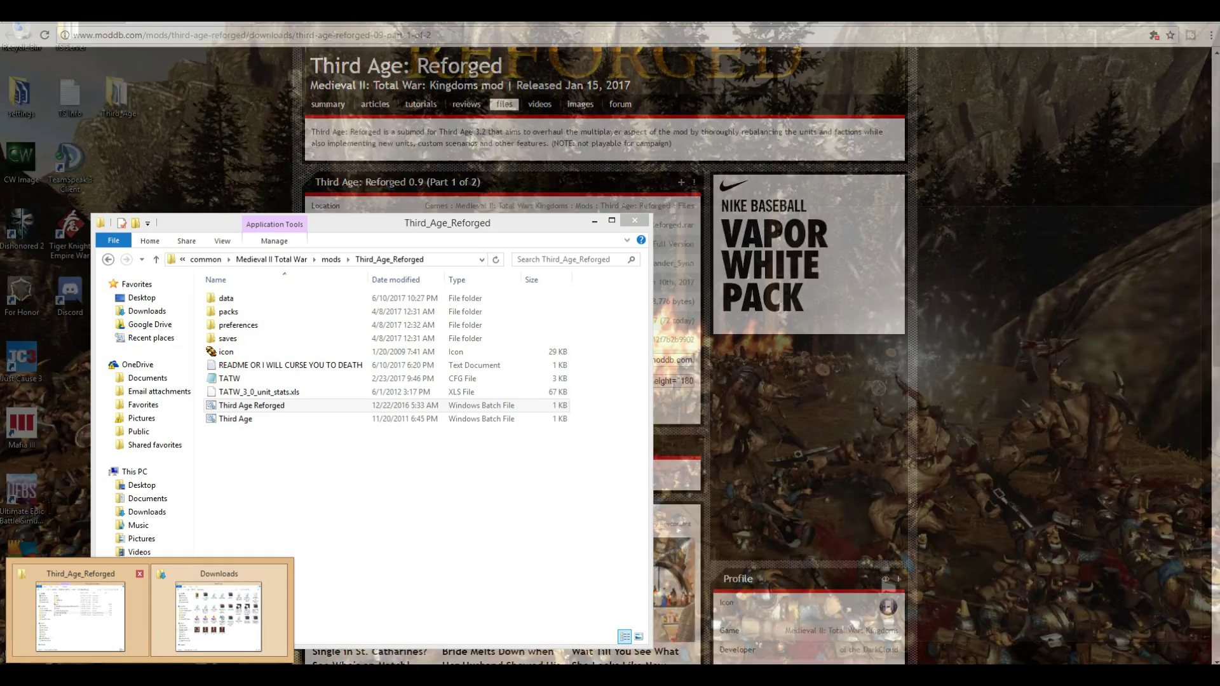
Step: Browse from Local Disk (C:) through Program Files (x86)\Steam\steamapps\common\Medieval II Total War to mods
{"action": "left_click", "coordinate": [80, 615]}
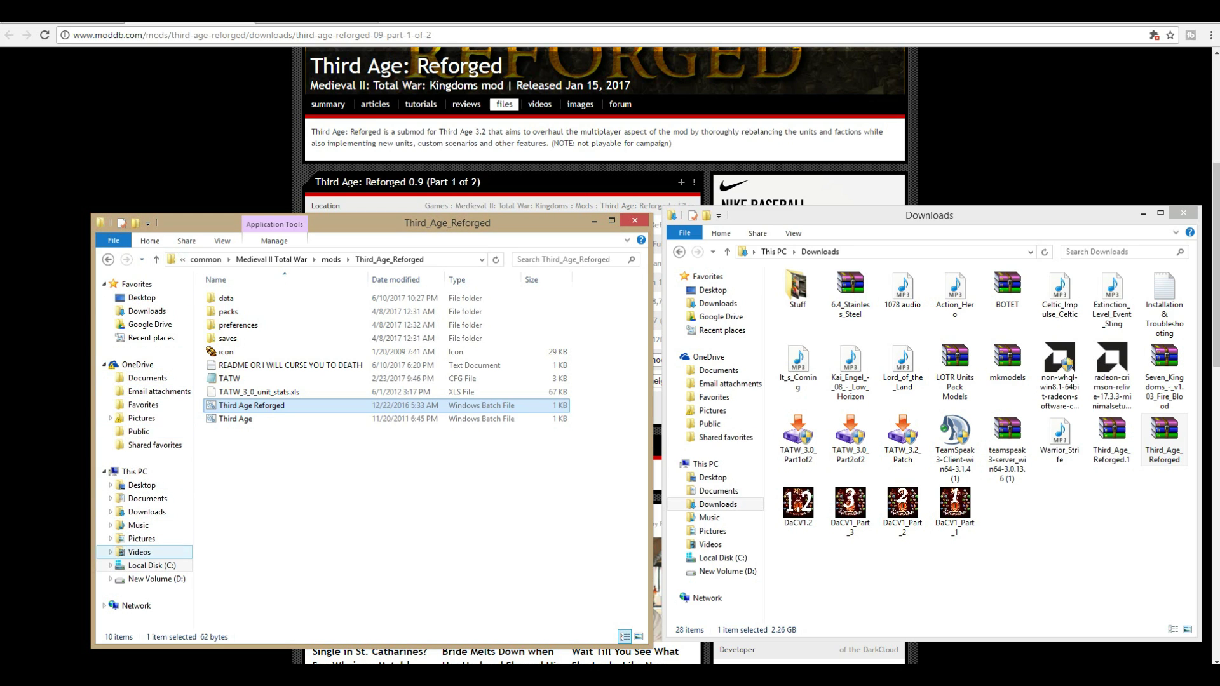
{"action": "left_click", "coordinate": [152, 565]}
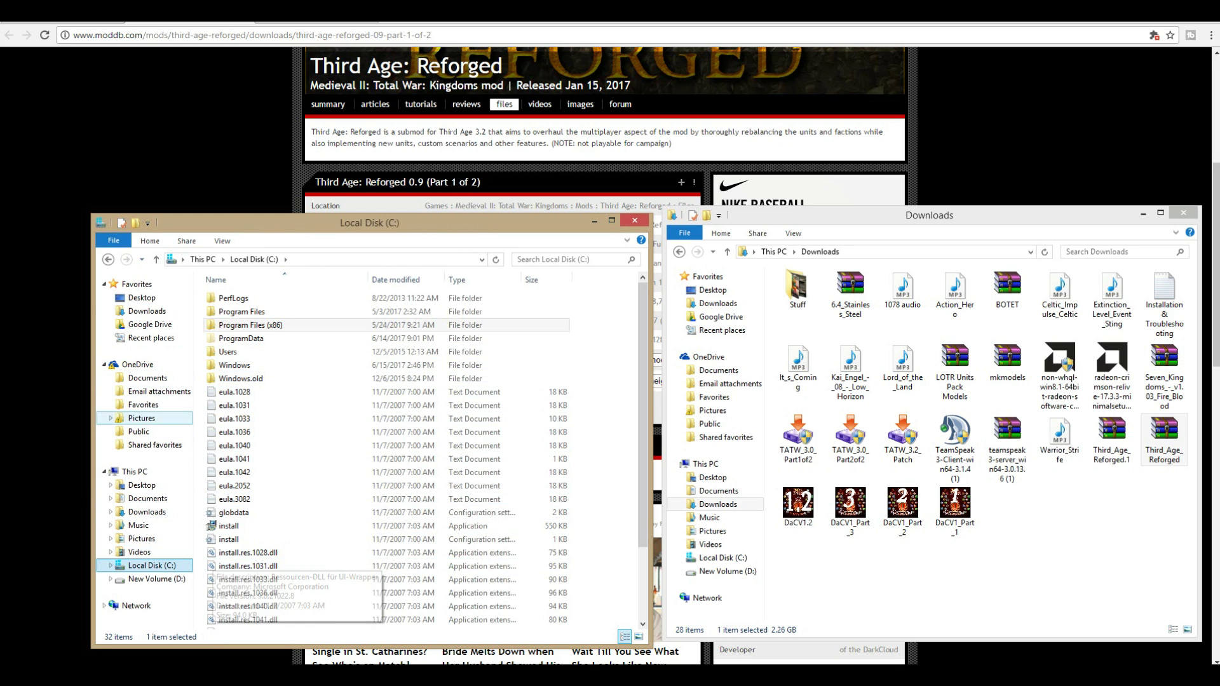
{"action": "left_click", "coordinate": [203, 260]}
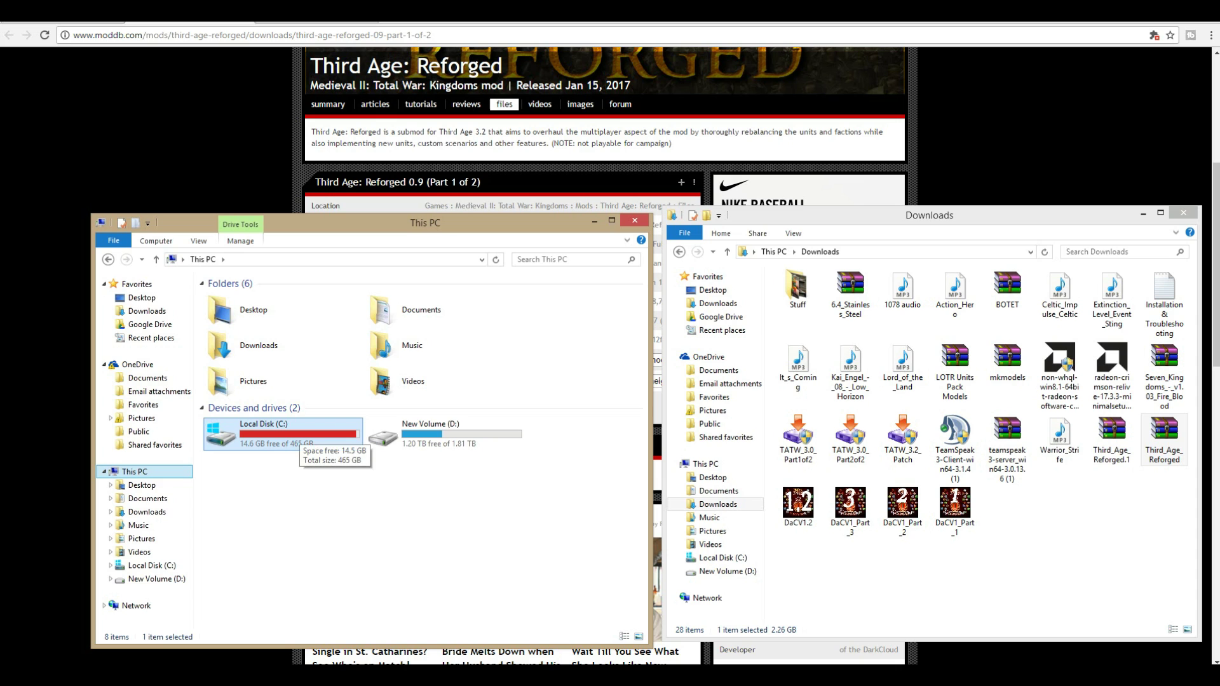
{"action": "double_click", "coordinate": [279, 433]}
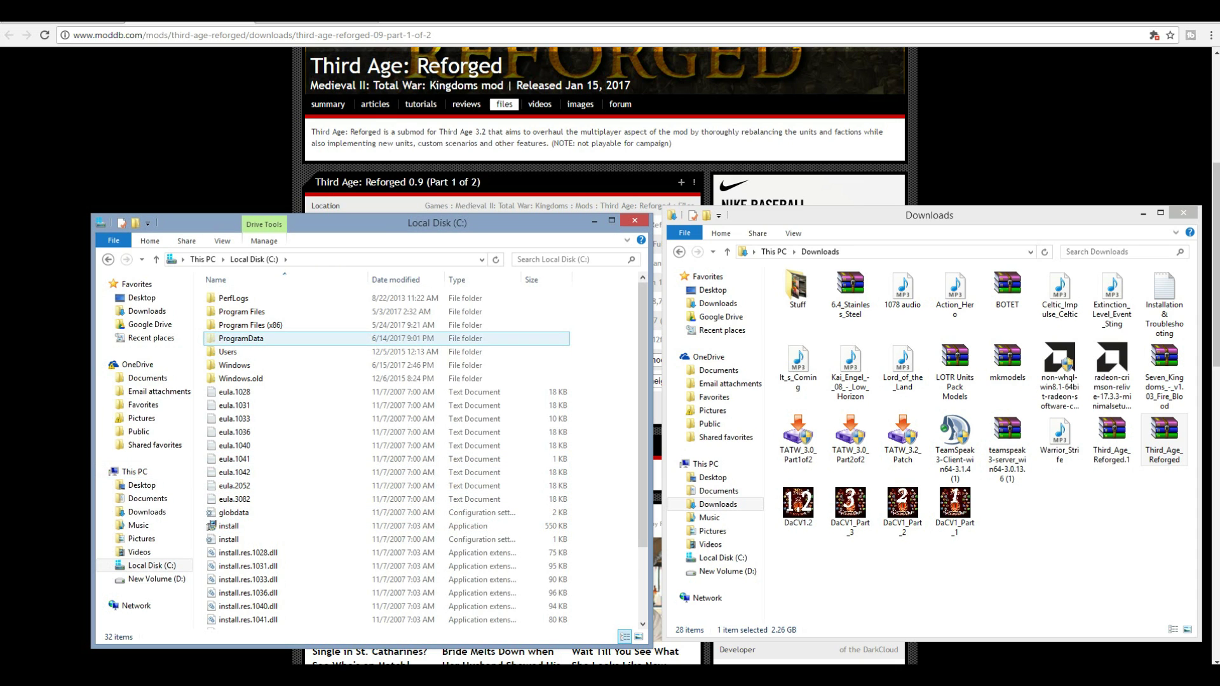
{"action": "double_click", "coordinate": [250, 324]}
{"action": "scroll", "coordinate": [318, 470], "scroll_direction": "down", "scroll_amount": 3}
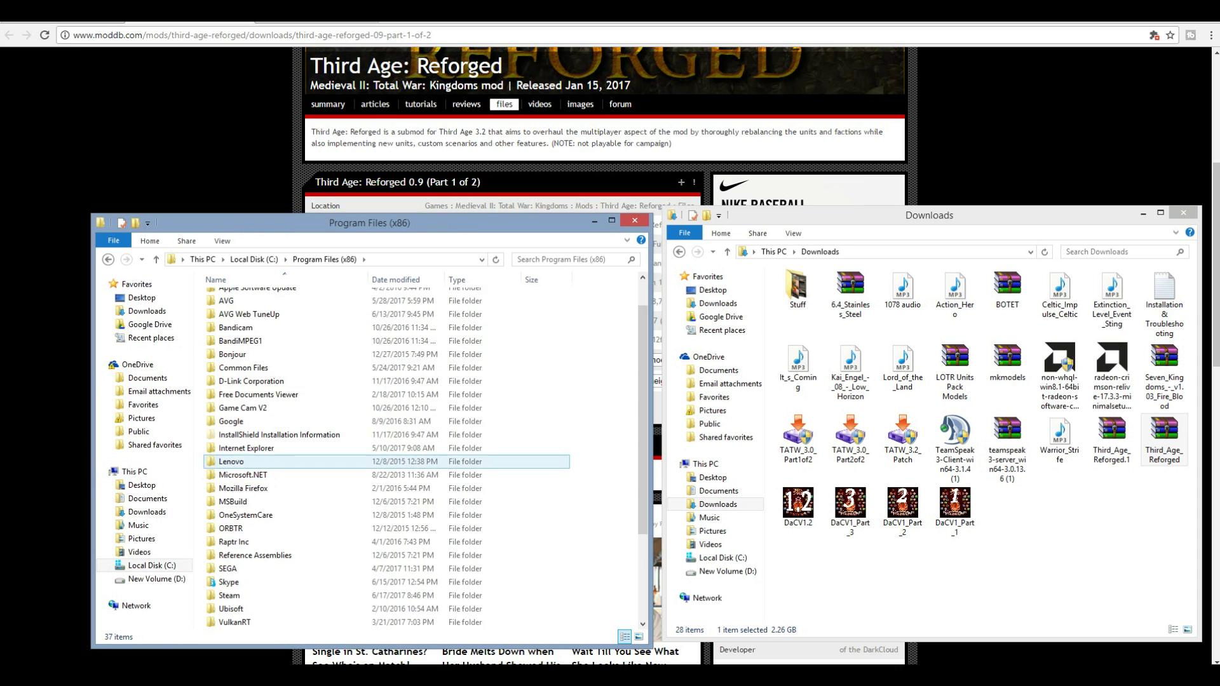
{"action": "double_click", "coordinate": [230, 515]}
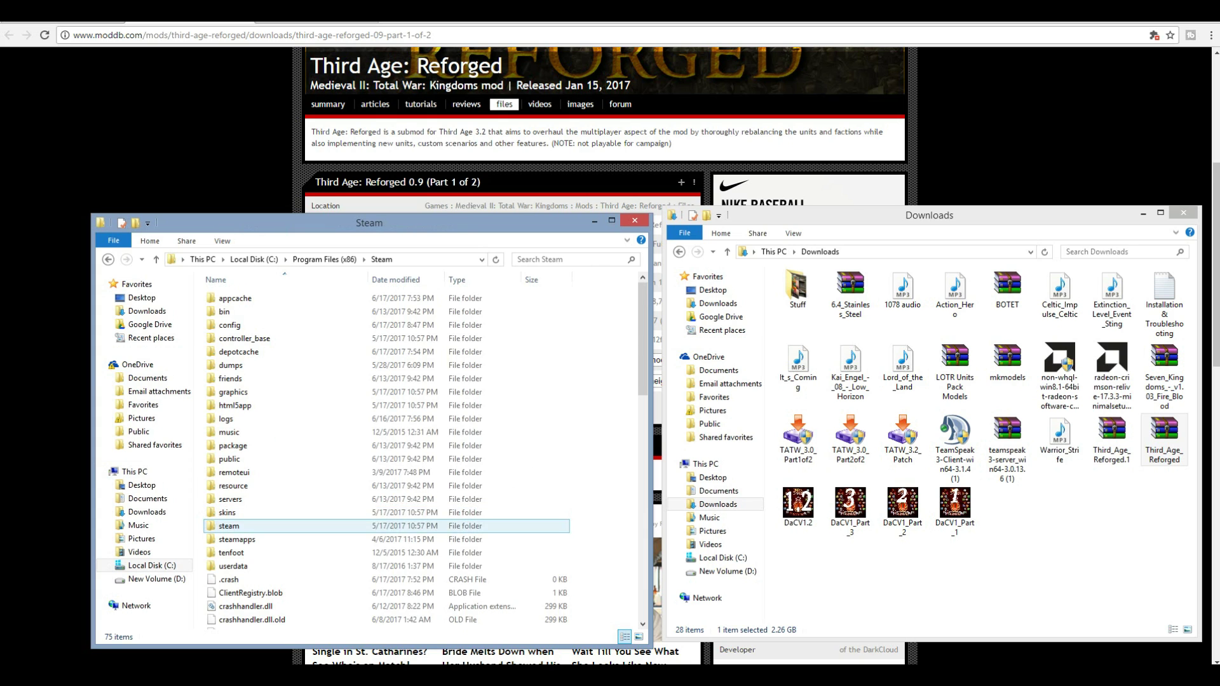
{"action": "scroll", "coordinate": [235, 502], "scroll_direction": "down", "scroll_amount": 2}
{"action": "double_click", "coordinate": [237, 462]}
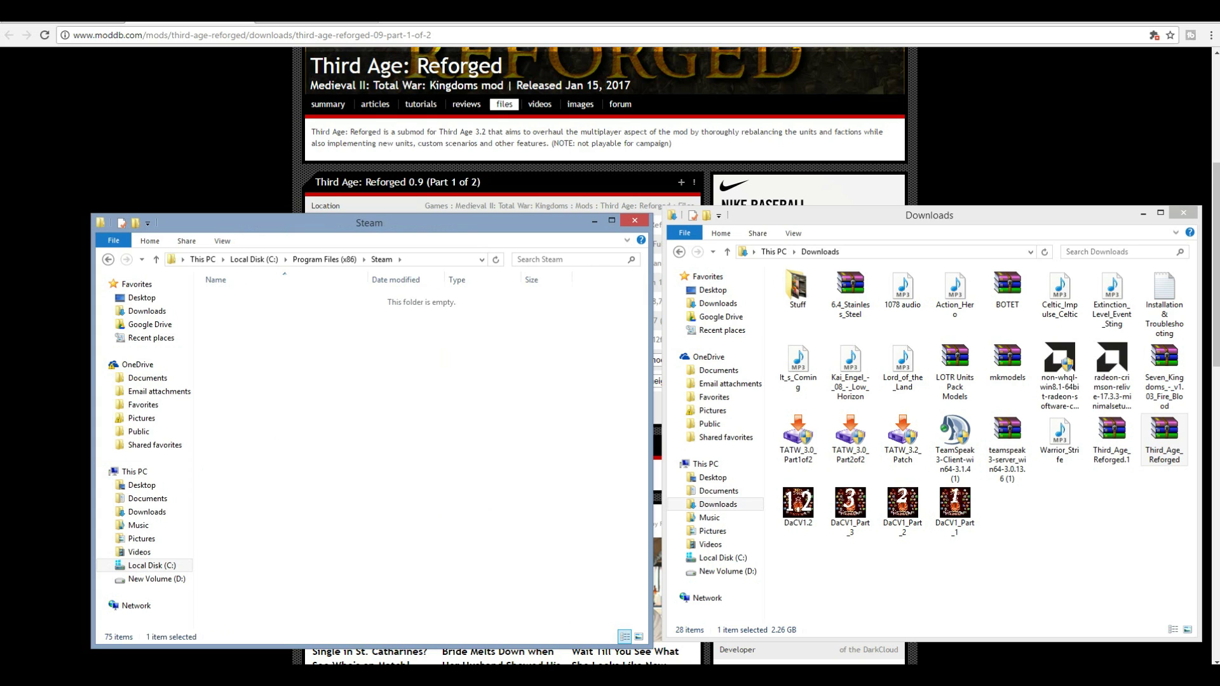
{"action": "double_click", "coordinate": [235, 298]}
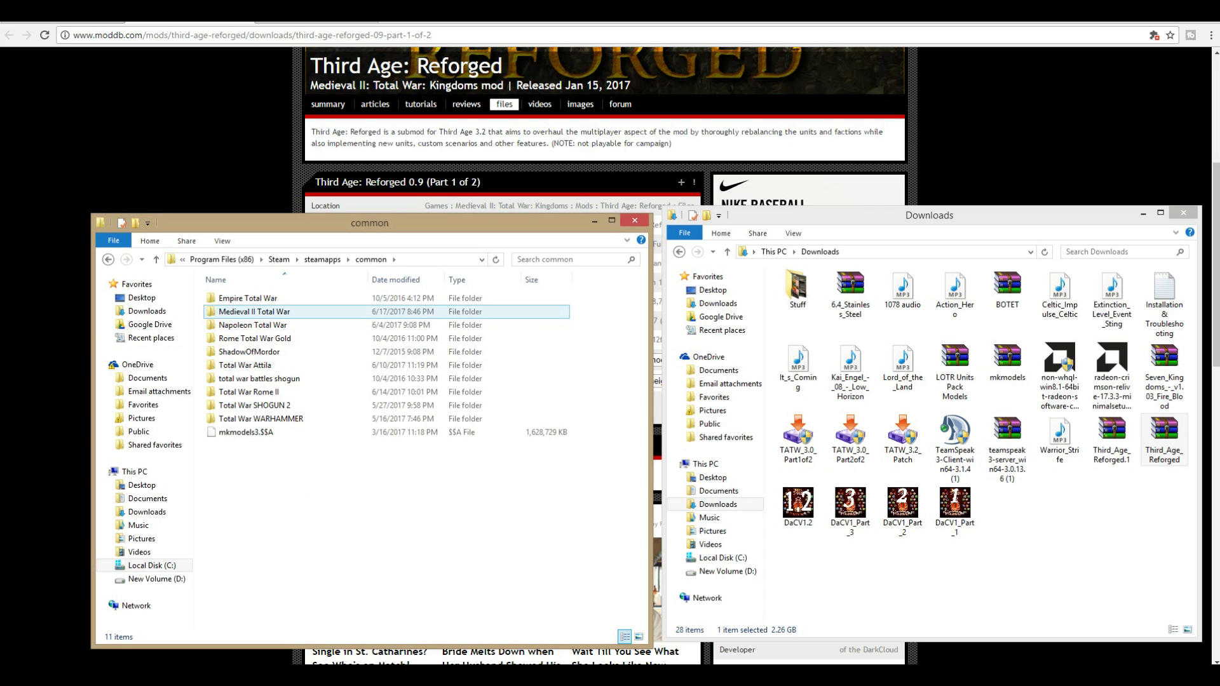
{"action": "double_click", "coordinate": [234, 311]}
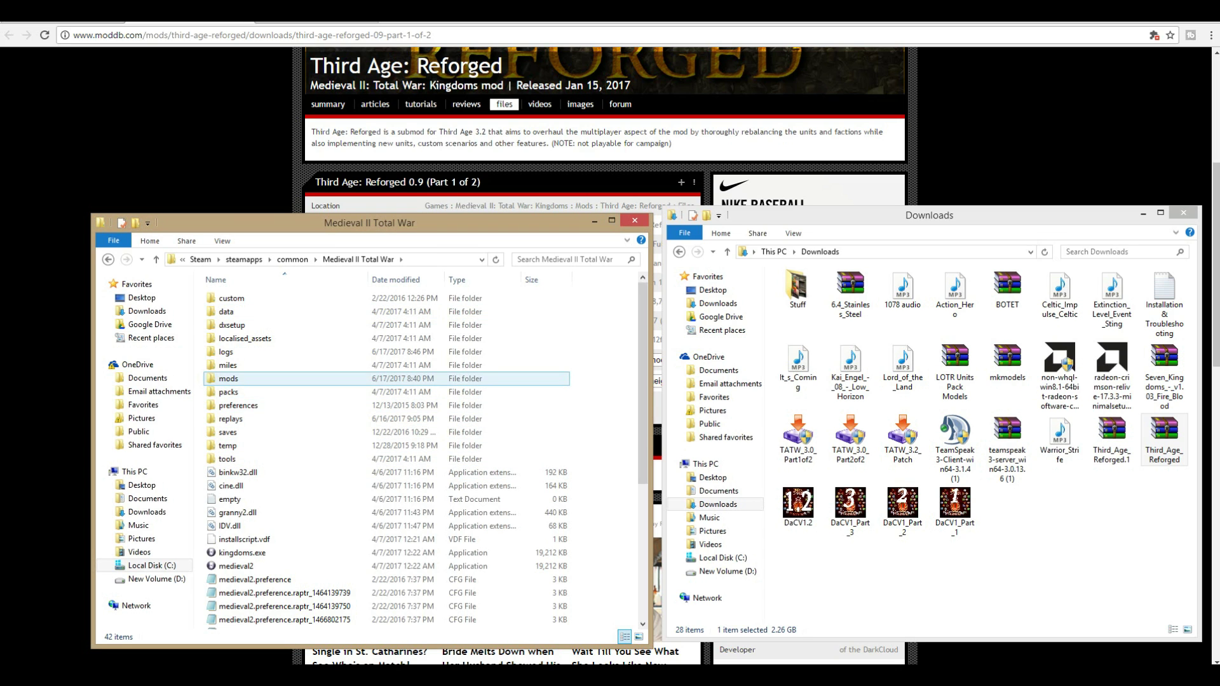
{"action": "double_click", "coordinate": [229, 378]}
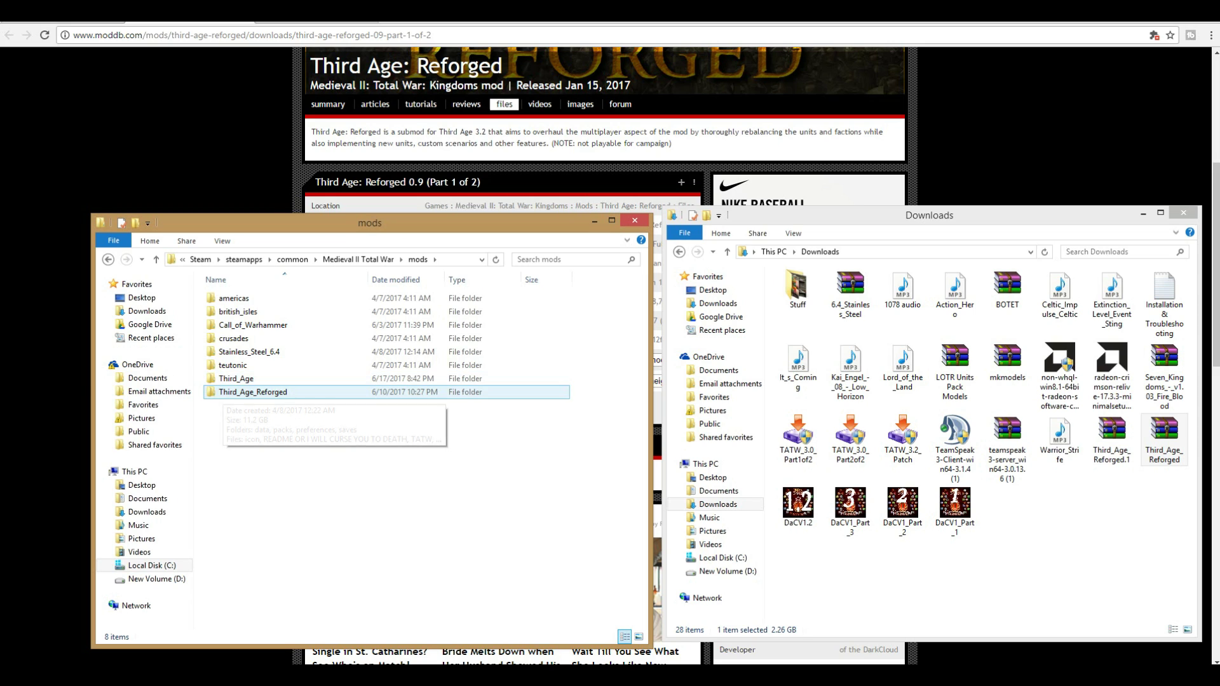
Step: Paste the clipboard into the mods folder and copy the Third_Age folder, keeping its name
{"action": "left_click", "coordinate": [253, 392]}
{"action": "right_click", "coordinate": [228, 379]}
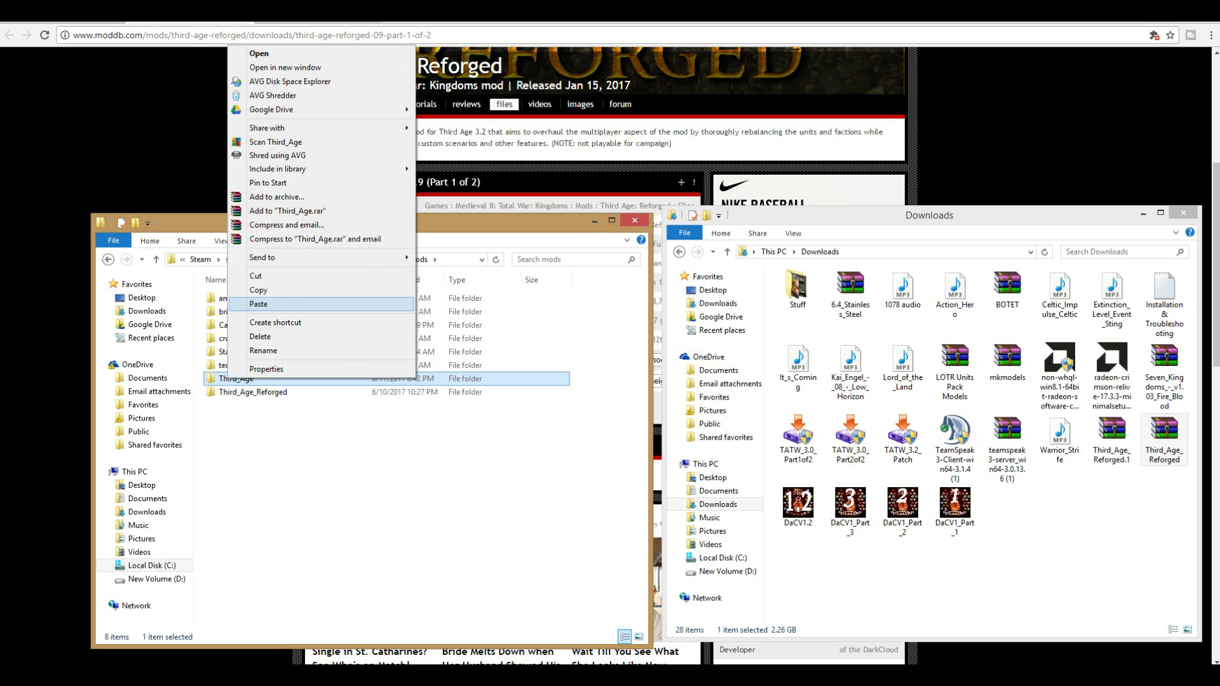
{"action": "left_click", "coordinate": [258, 304]}
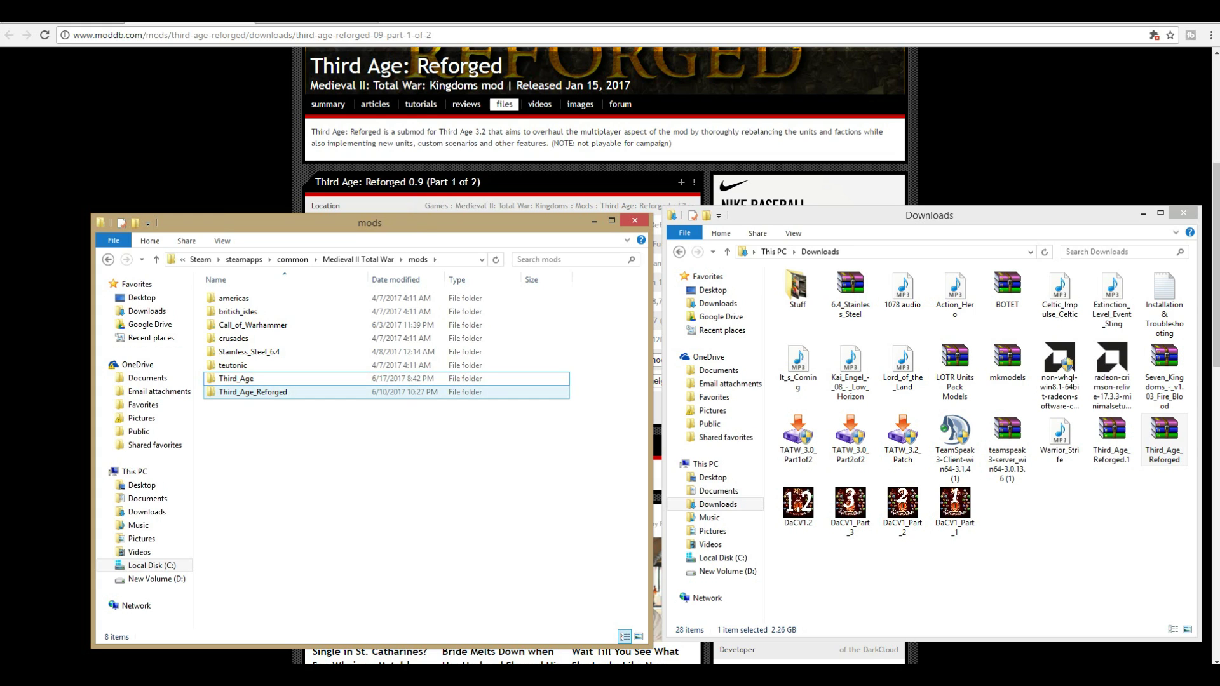
{"action": "left_click", "coordinate": [254, 379]}
{"action": "right_click", "coordinate": [236, 379]}
{"action": "left_click", "coordinate": [267, 289]}
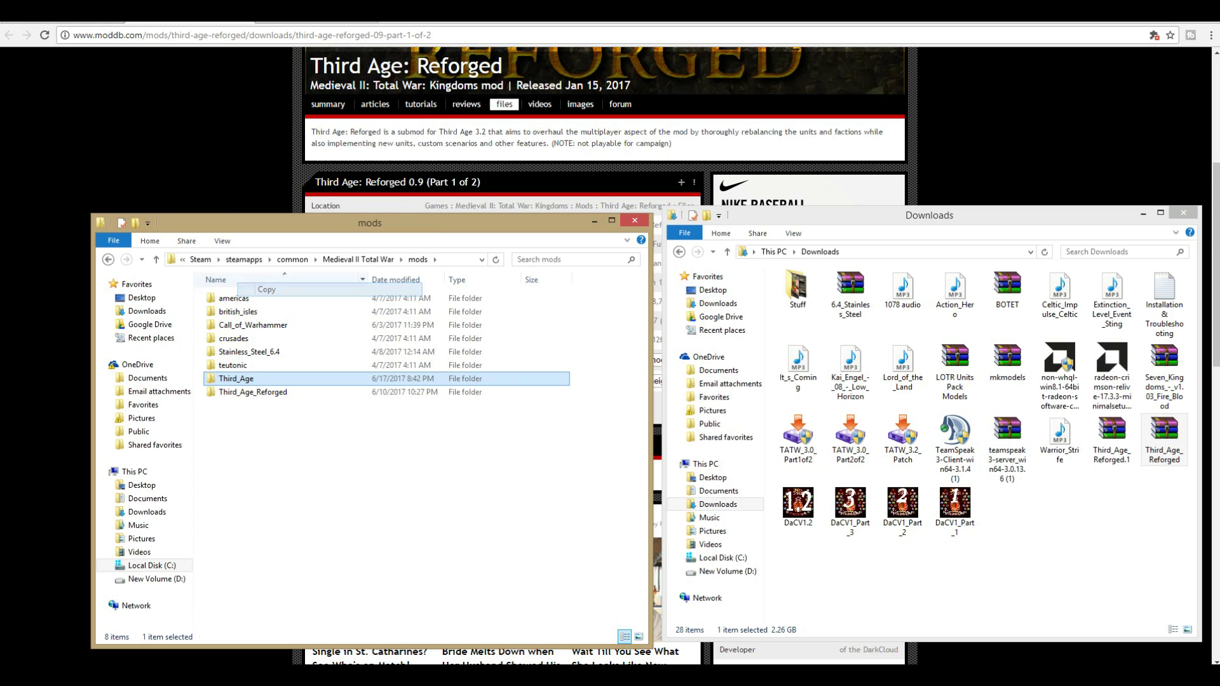
{"action": "key", "text": "F2"}
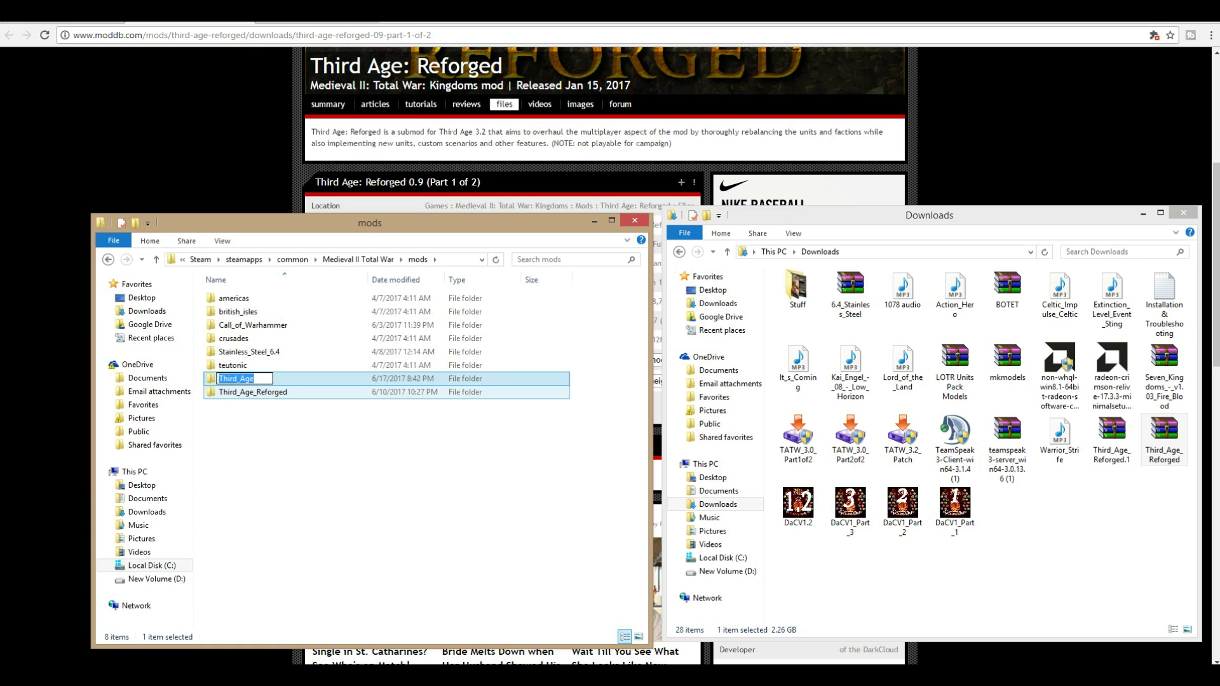
{"action": "left_click", "coordinate": [237, 416]}
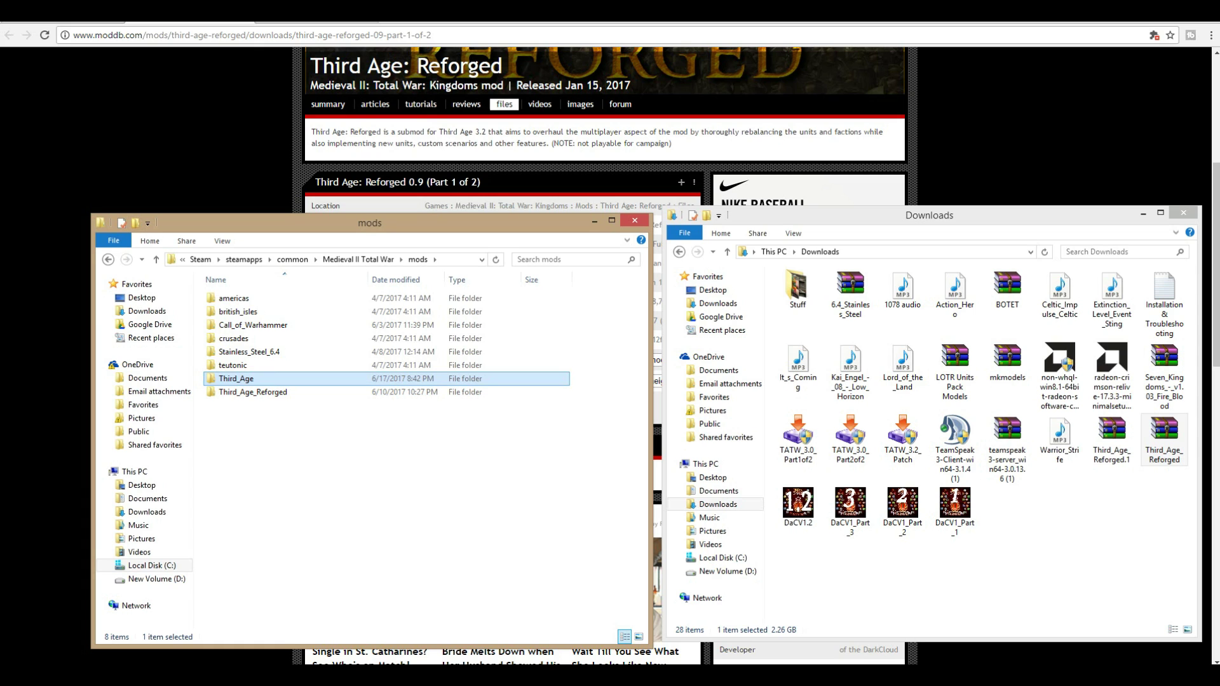
Step: Reselect the Third_Age_Reforged folder, then open Third_Age_Reforged.rar from the Downloads window
{"action": "right_click", "coordinate": [237, 416]}
{"action": "left_click", "coordinate": [292, 367]}
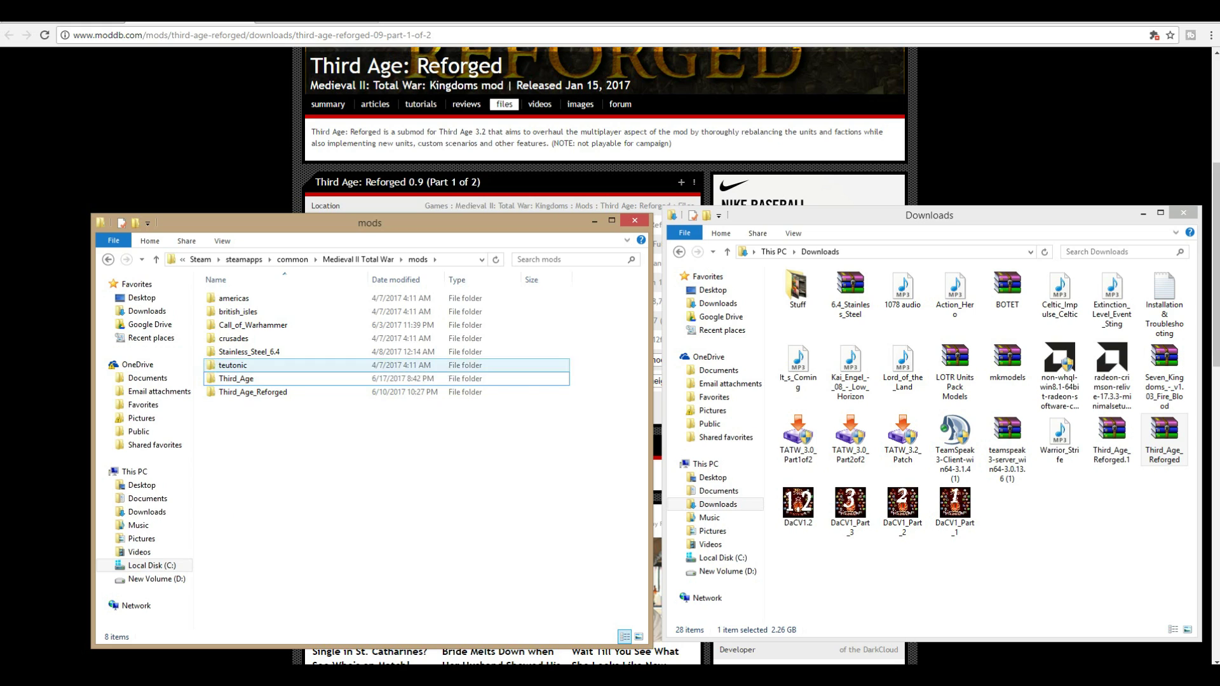
{"action": "left_click", "coordinate": [255, 378]}
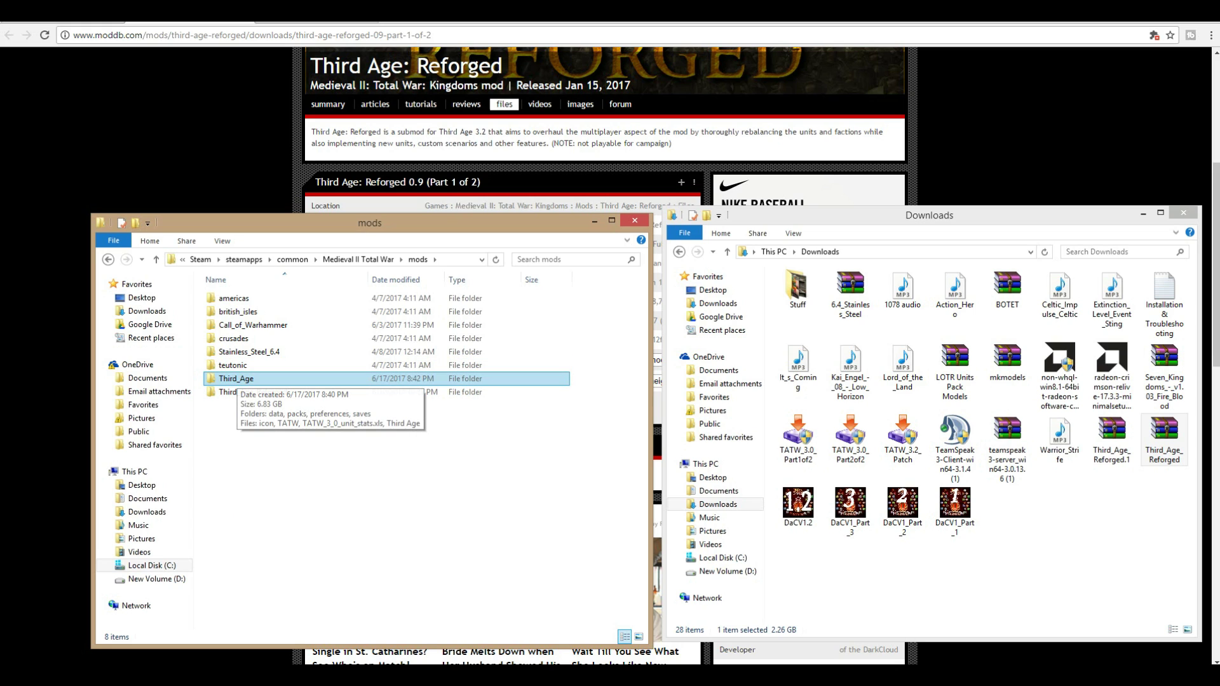
{"action": "left_click", "coordinate": [253, 392]}
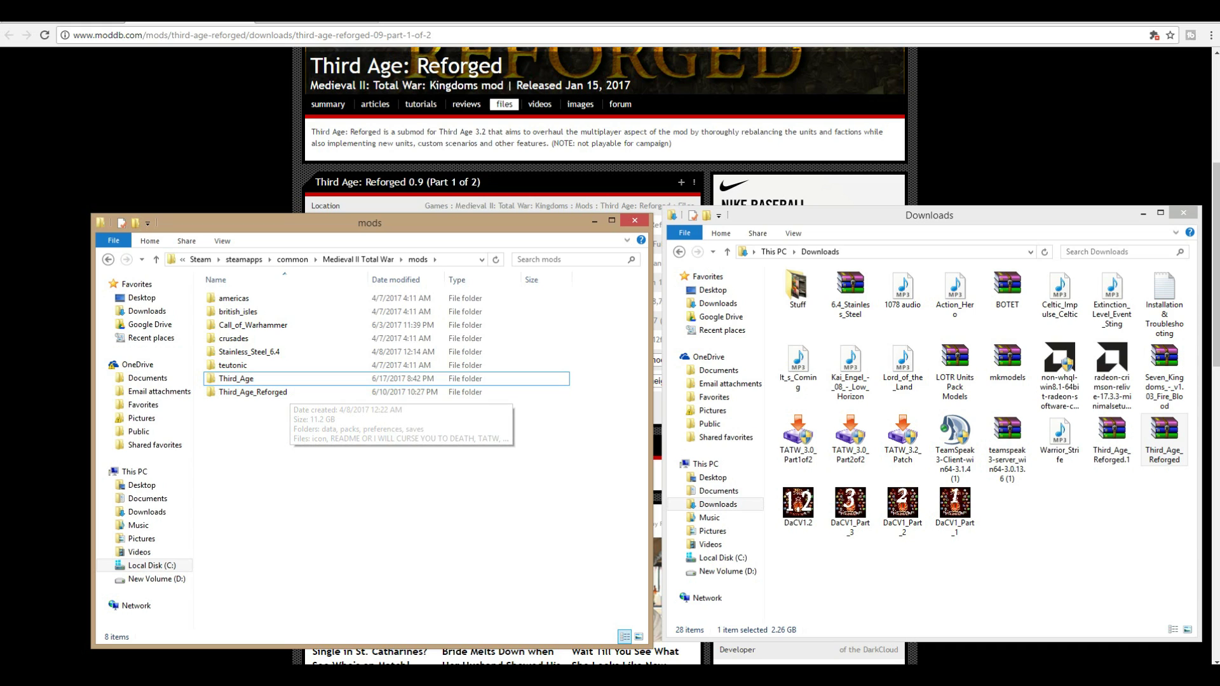
{"action": "left_click", "coordinate": [1164, 438]}
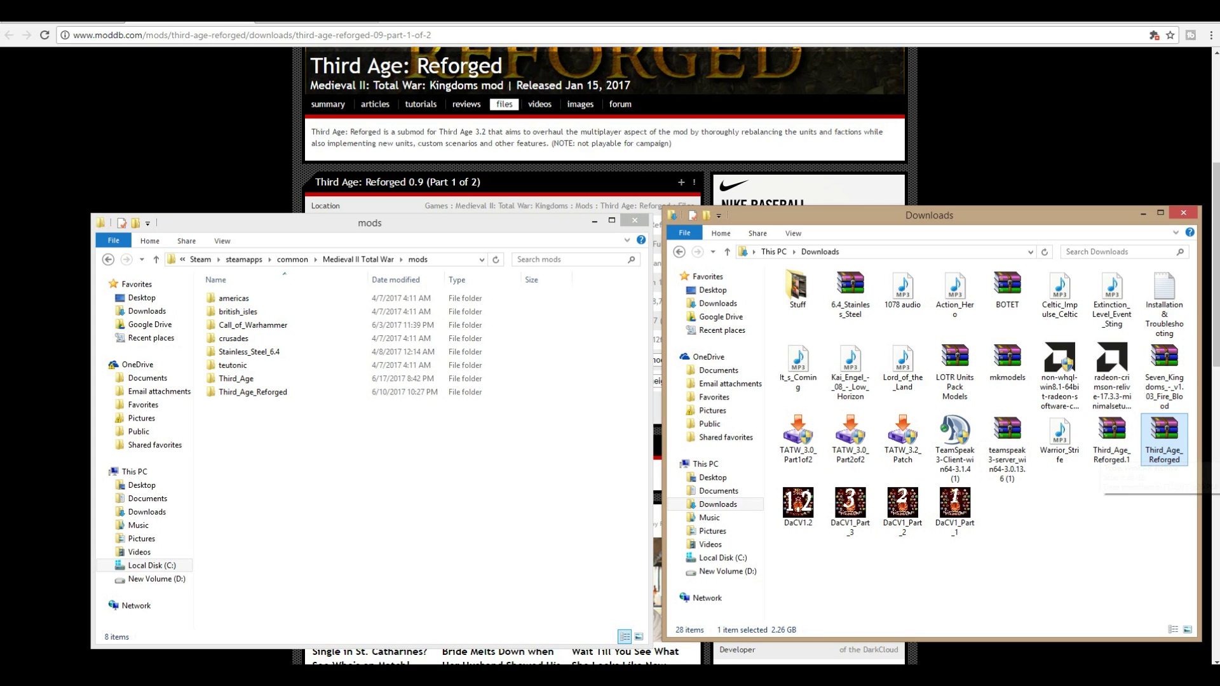
{"action": "double_click", "coordinate": [1165, 438]}
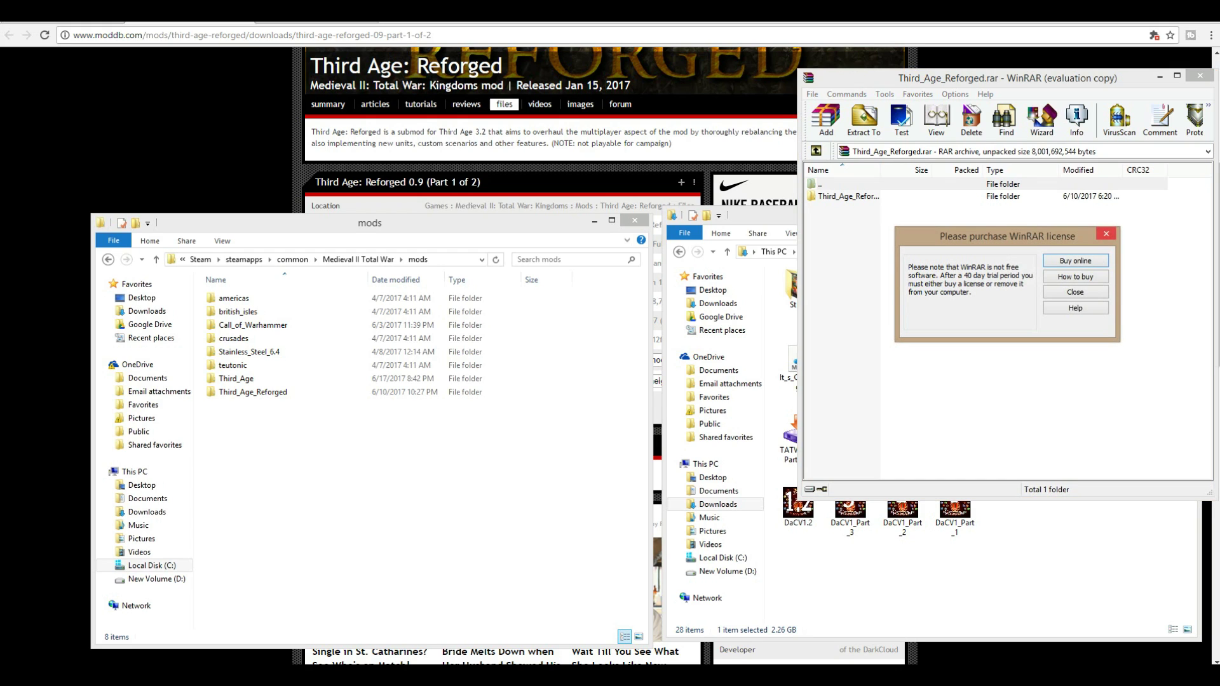
Step: Dismiss the licence reminder and open Extract To for the archive's Third_Age_Reforged folder
{"action": "key", "text": "Escape"}
{"action": "left_click", "coordinate": [849, 196]}
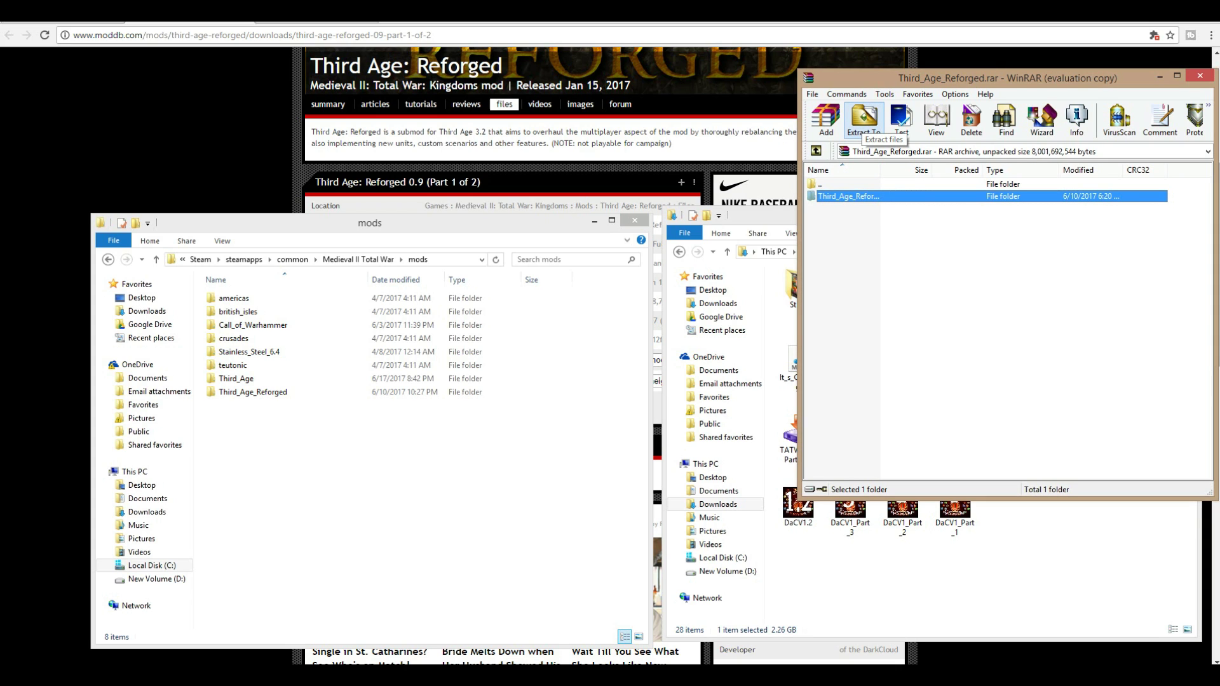
{"action": "left_click", "coordinate": [864, 119]}
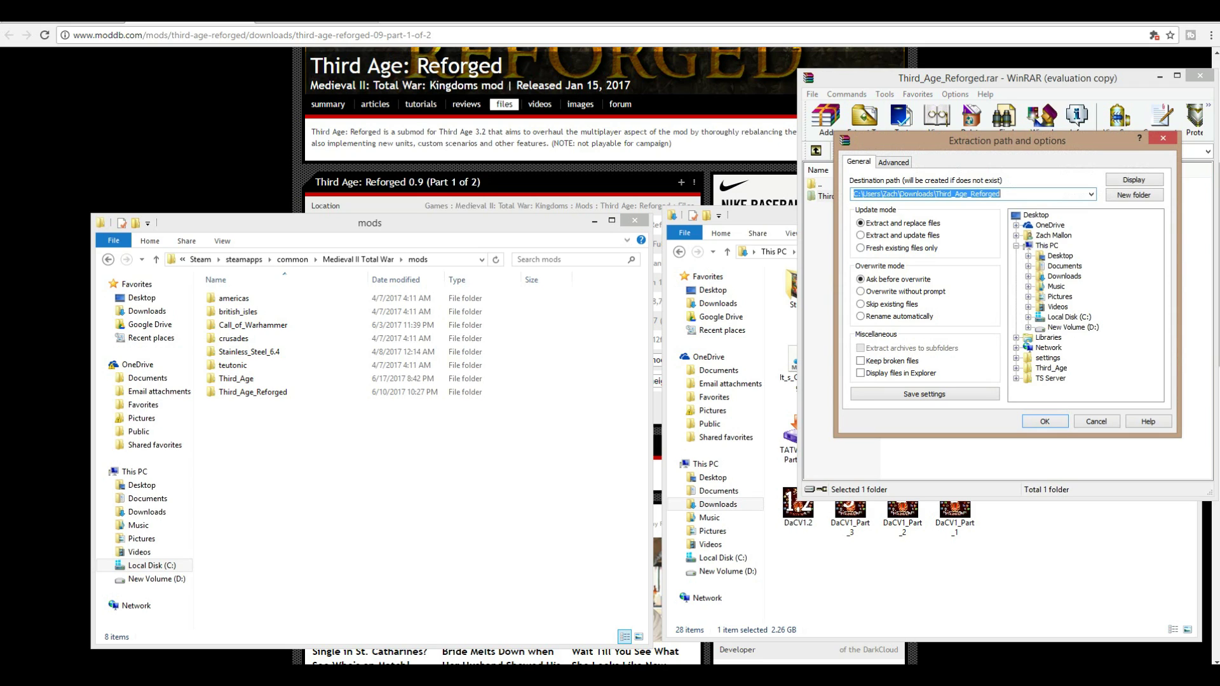
Step: Browse the destination tree through Local Disk (C:) and Program Files (x86) to Steam
{"action": "double_click", "coordinate": [1070, 317]}
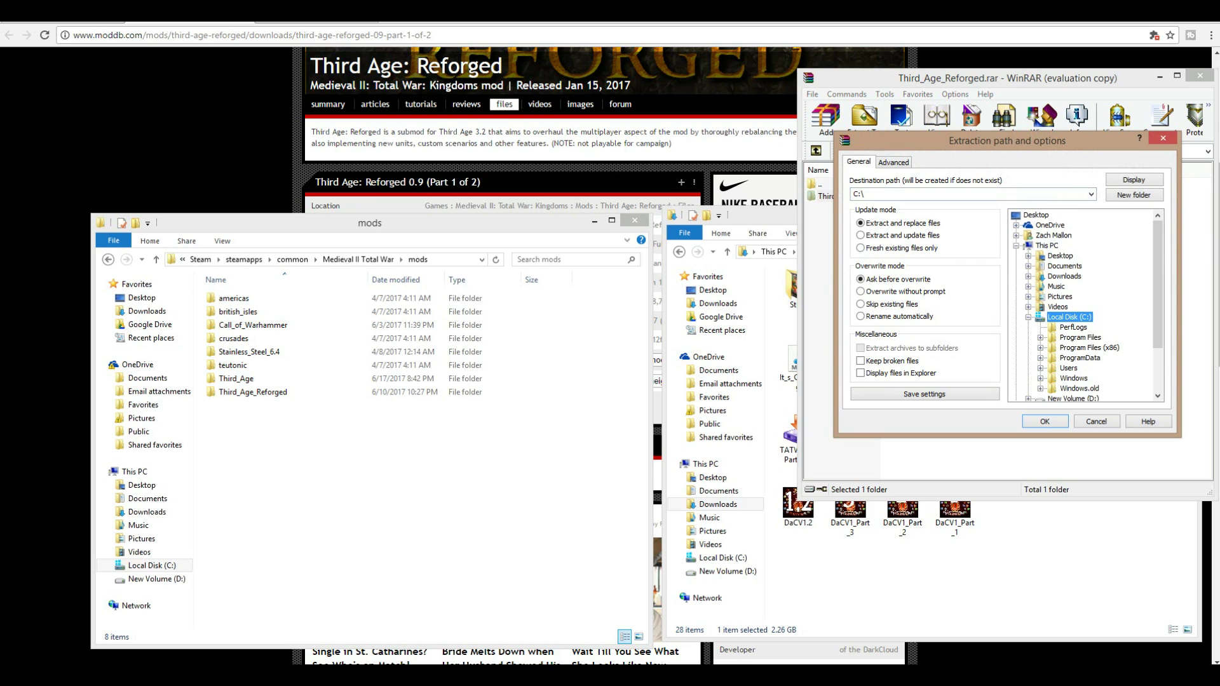
{"action": "scroll", "coordinate": [1074, 317], "scroll_direction": "down", "scroll_amount": 1}
{"action": "double_click", "coordinate": [1084, 317]}
{"action": "scroll", "coordinate": [1083, 317], "scroll_direction": "down", "scroll_amount": 3}
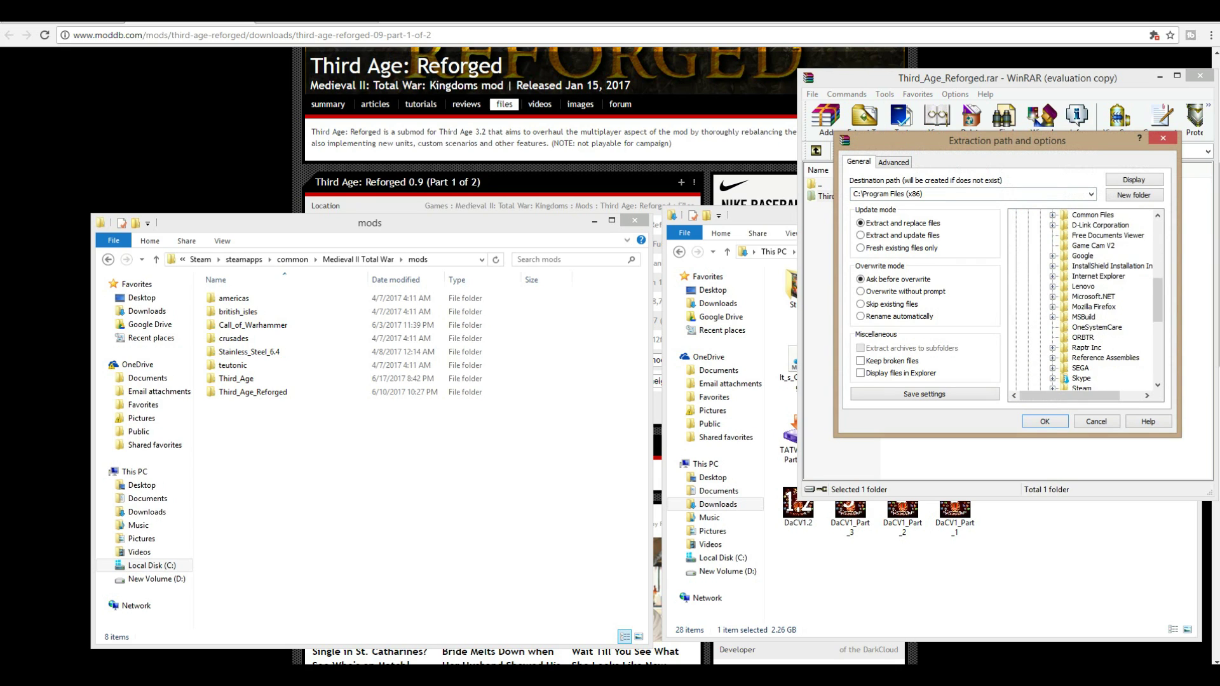
{"action": "scroll", "coordinate": [1081, 326], "scroll_direction": "down", "scroll_amount": 4}
{"action": "left_click", "coordinate": [1081, 265]}
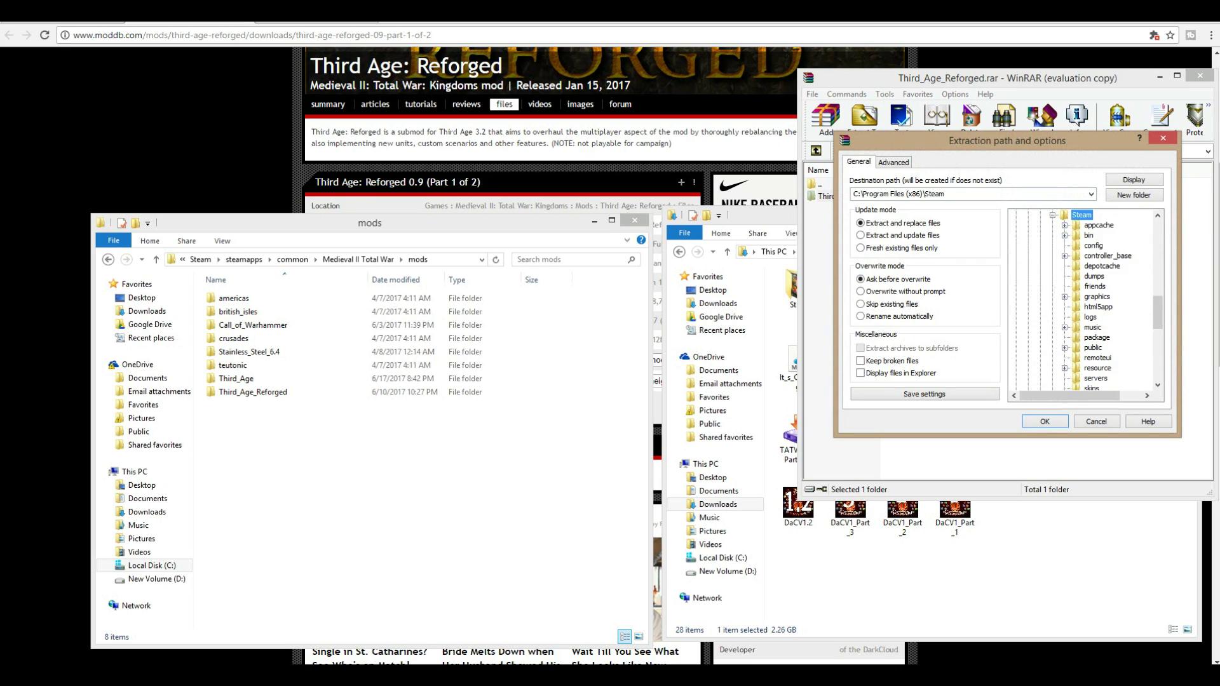
{"action": "scroll", "coordinate": [1081, 302], "scroll_direction": "down", "scroll_amount": 1}
{"action": "scroll", "coordinate": [1080, 302], "scroll_direction": "down", "scroll_amount": 1}
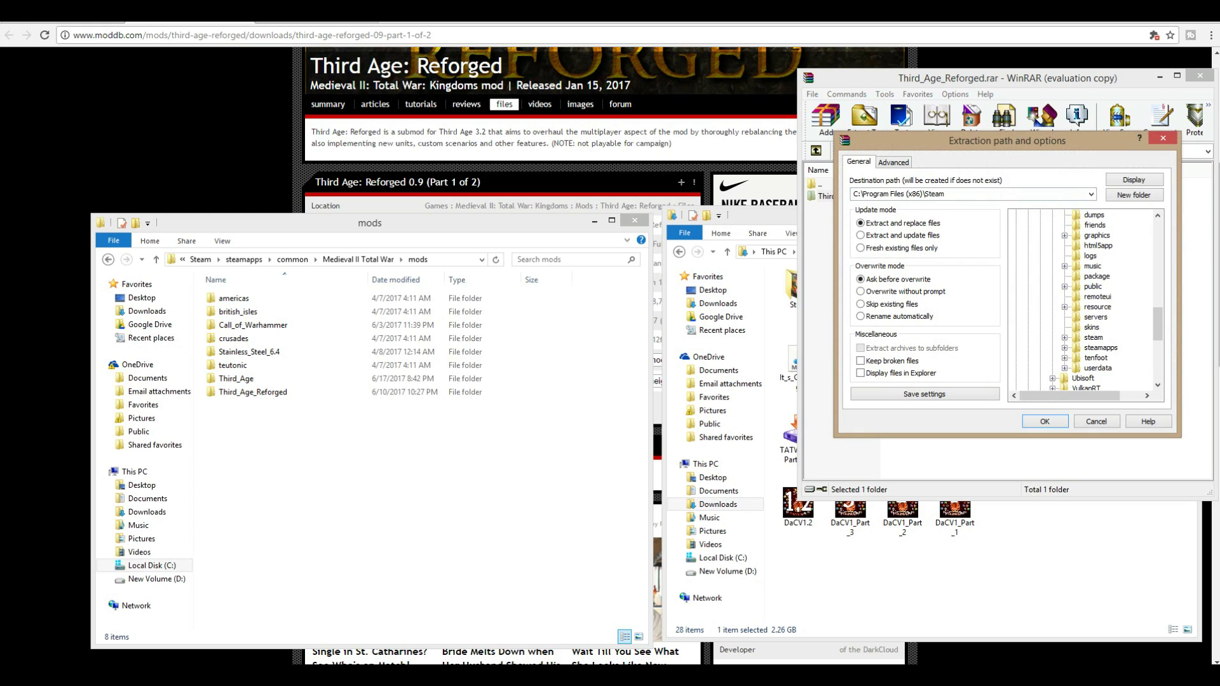
Step: Continue through steamapps and common to make Medieval II Total War\mods the destination
{"action": "left_click", "coordinate": [1101, 348]}
{"action": "double_click", "coordinate": [1109, 327]}
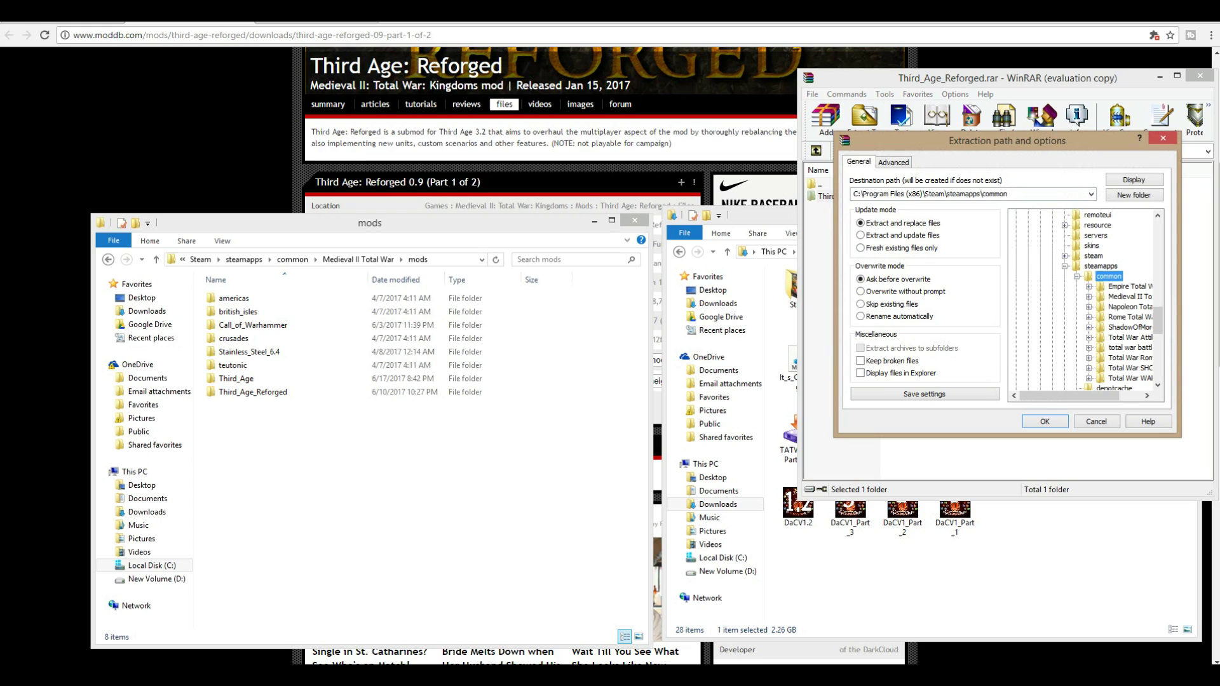
{"action": "left_click", "coordinate": [1130, 296]}
{"action": "left_click_drag", "start_coordinate": [1074, 396], "coordinate": [1097, 396]}
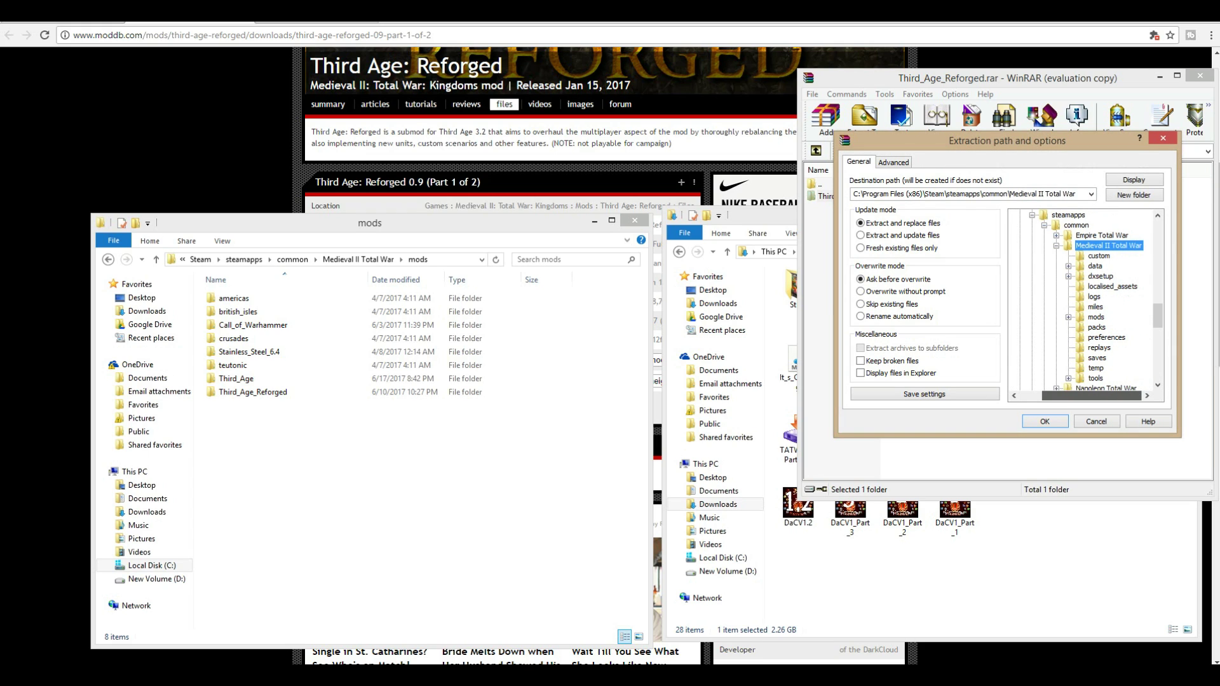
{"action": "double_click", "coordinate": [1097, 317]}
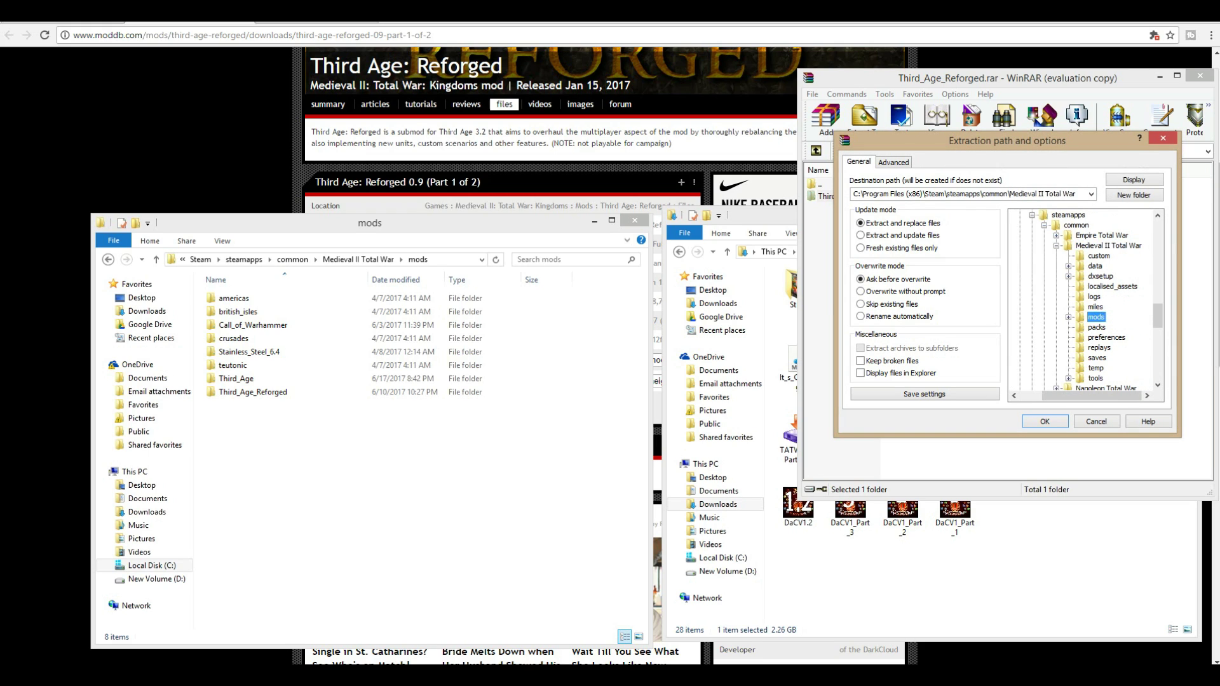
{"action": "scroll", "coordinate": [1096, 317], "scroll_direction": "down", "scroll_amount": 1}
{"action": "left_click_drag", "start_coordinate": [1088, 396], "coordinate": [1096, 396]}
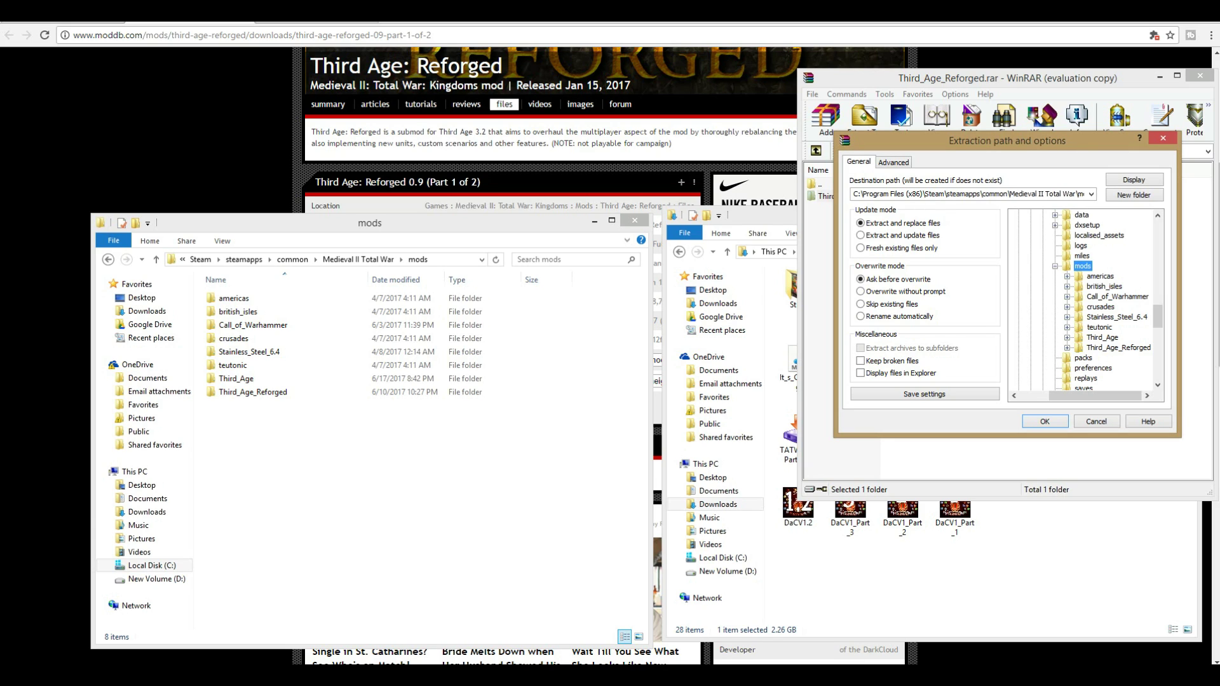
{"action": "left_click", "coordinate": [1099, 236]}
Step: Set the destination to Medieval II Total War\mods and start the extraction
{"action": "left_click", "coordinate": [1088, 225]}
{"action": "left_click", "coordinate": [1091, 194]}
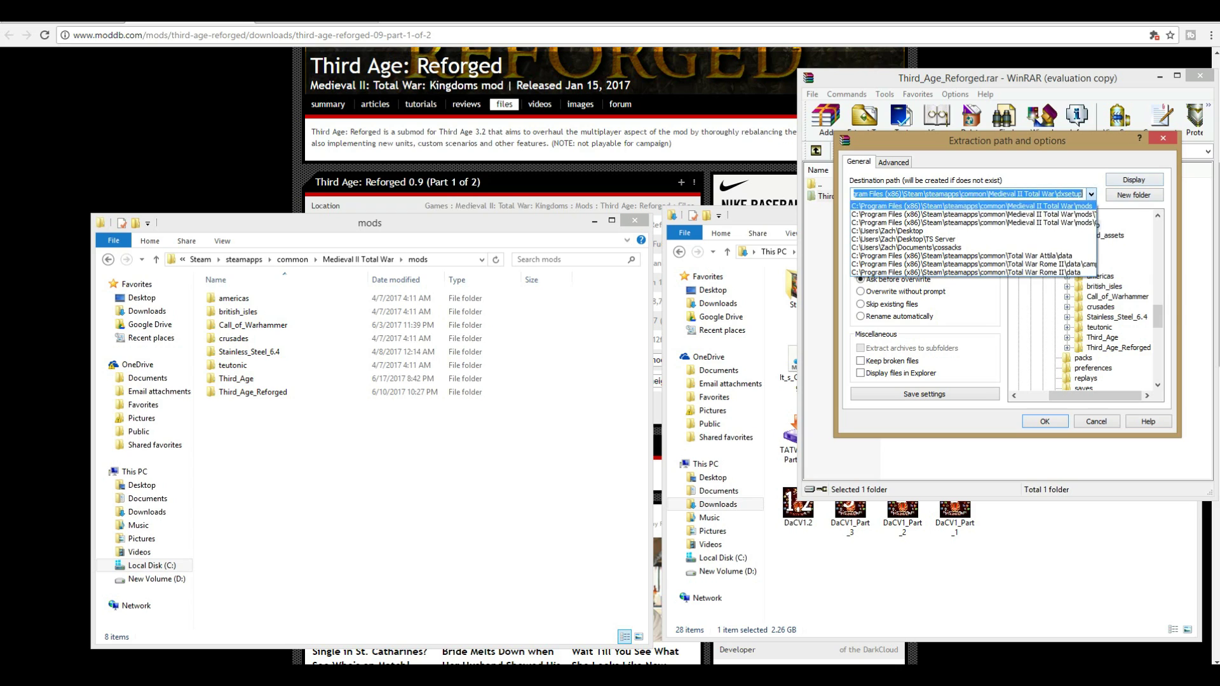
{"action": "left_click", "coordinate": [1091, 195]}
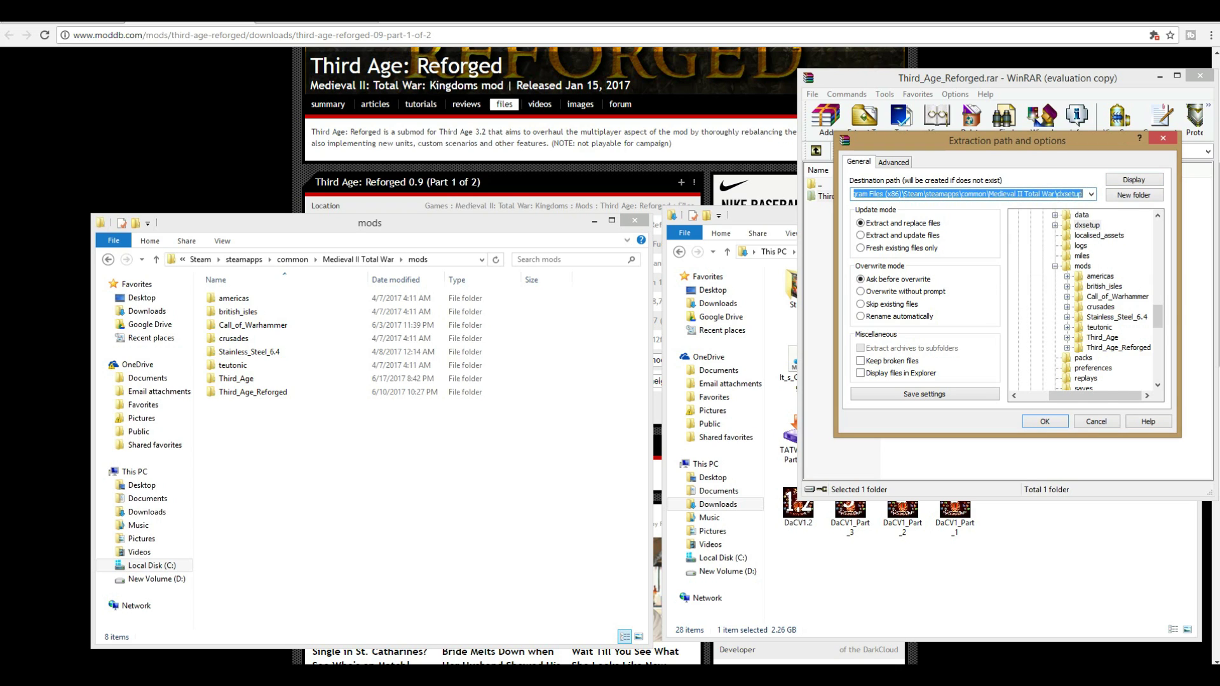
{"action": "left_click", "coordinate": [1055, 266]}
{"action": "scroll", "coordinate": [1085, 299], "scroll_direction": "up", "scroll_amount": 2}
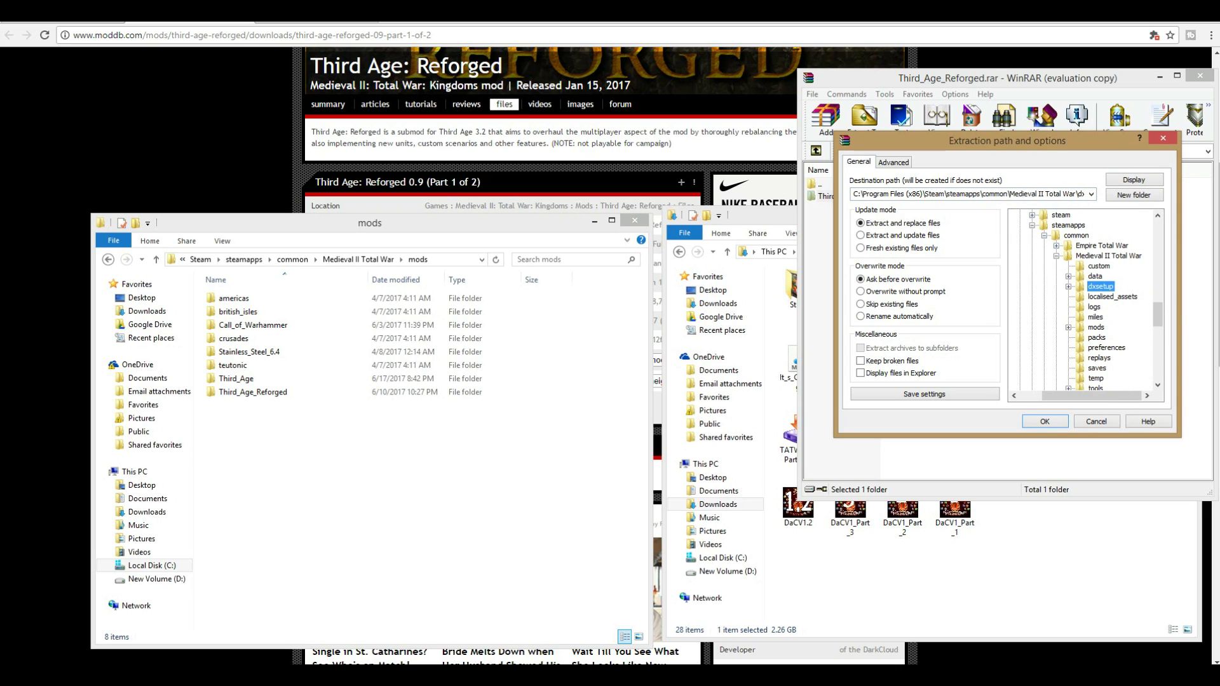
{"action": "left_click", "coordinate": [1101, 246]}
{"action": "left_click", "coordinate": [1056, 256]}
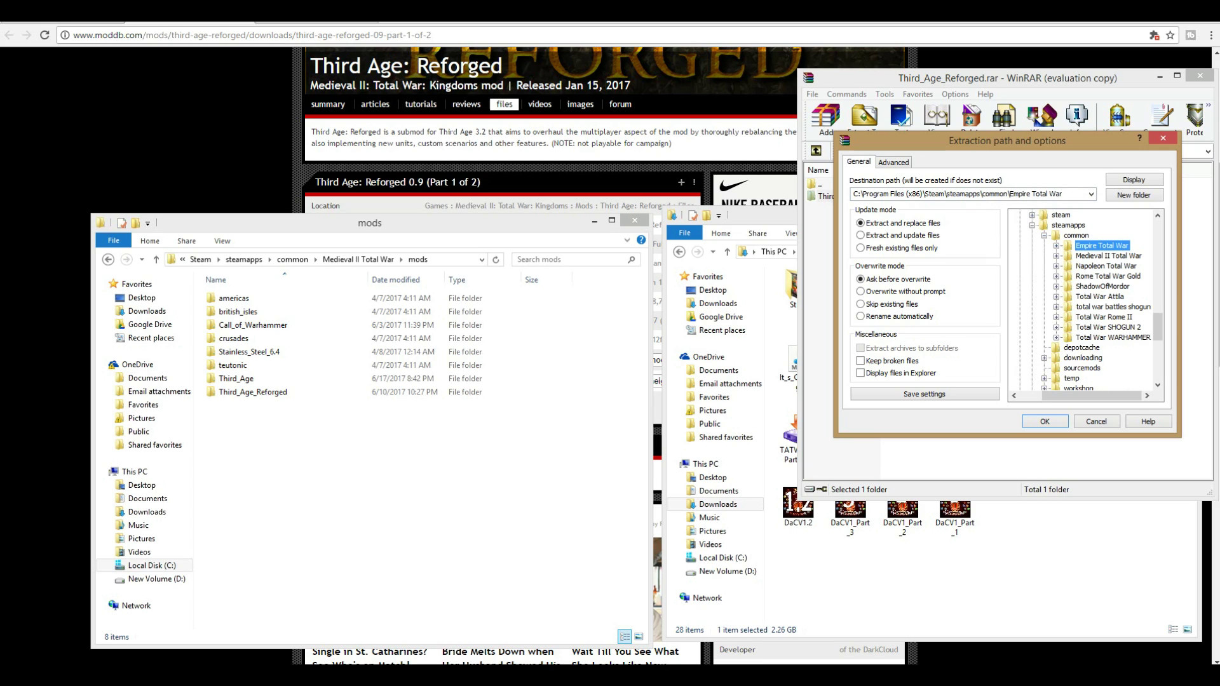
{"action": "double_click", "coordinate": [1109, 256]}
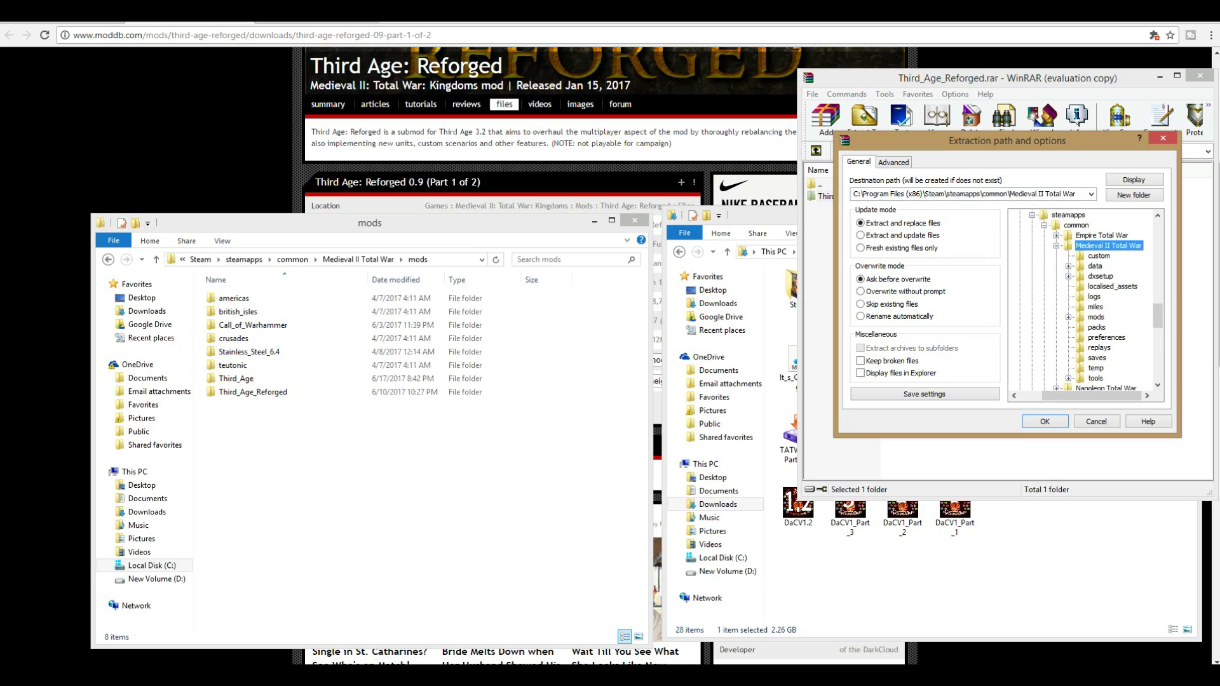
{"action": "left_click", "coordinate": [1097, 318]}
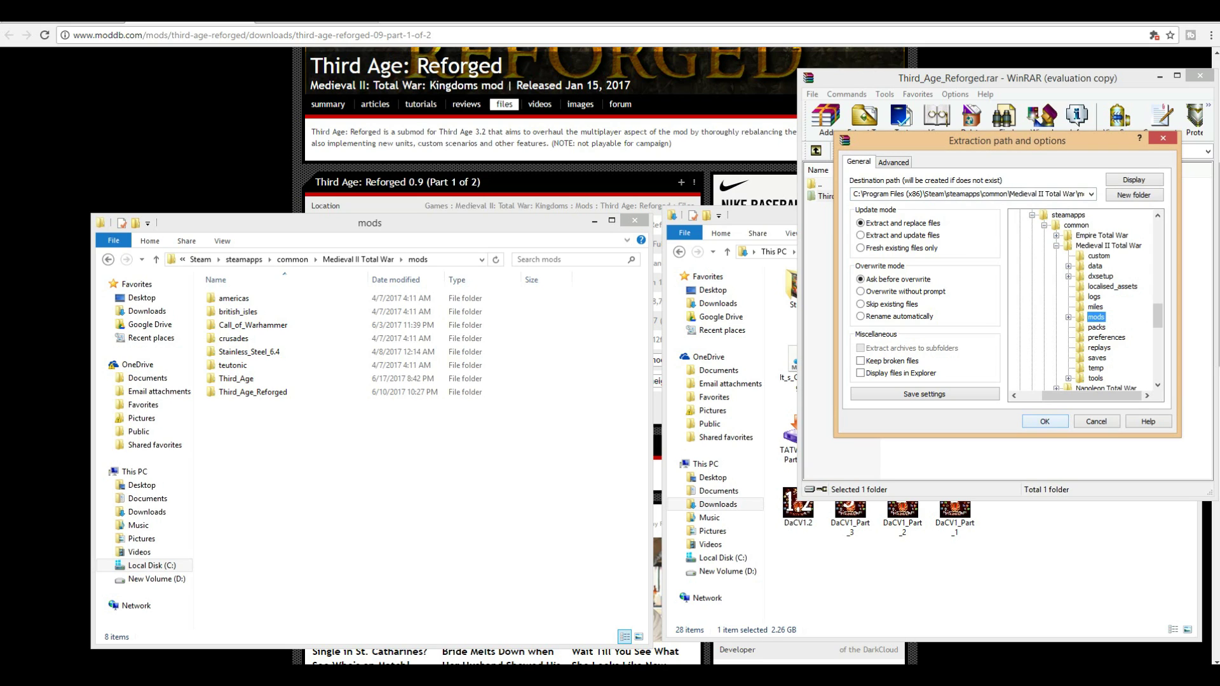
{"action": "key", "text": "Return"}
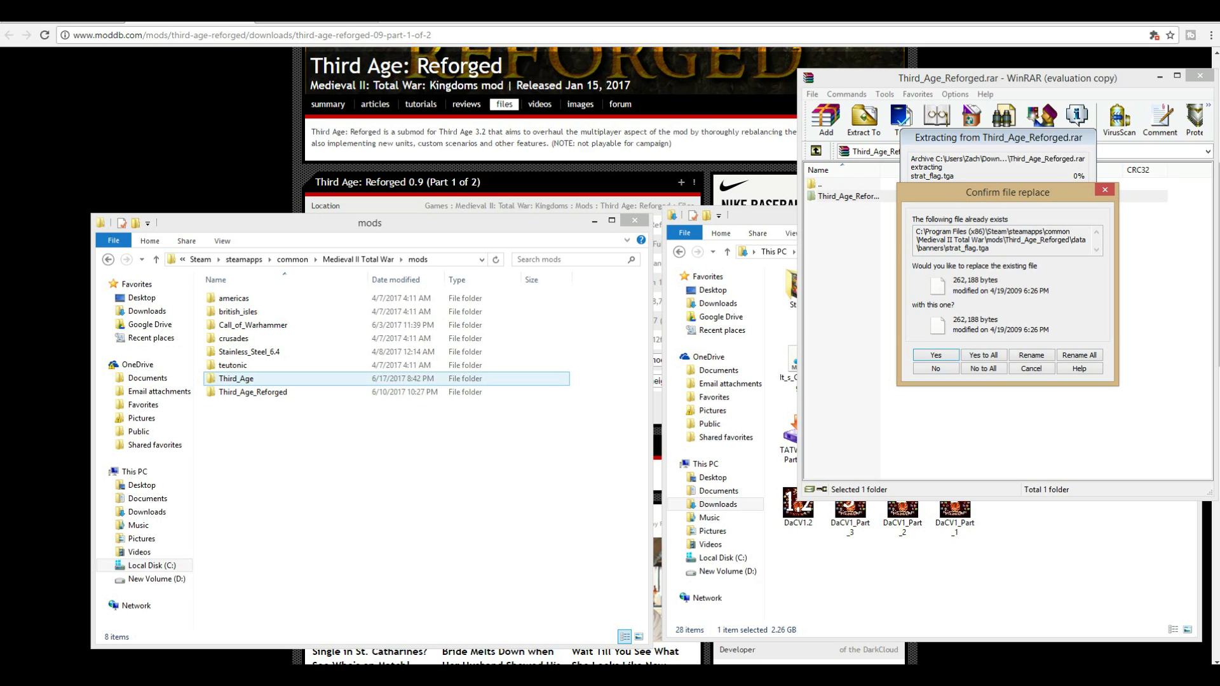
Step: Choose Yes to All to replace existing files, close WinRAR, and open Third_Age_Reforged.1.rar
{"action": "left_click", "coordinate": [984, 356]}
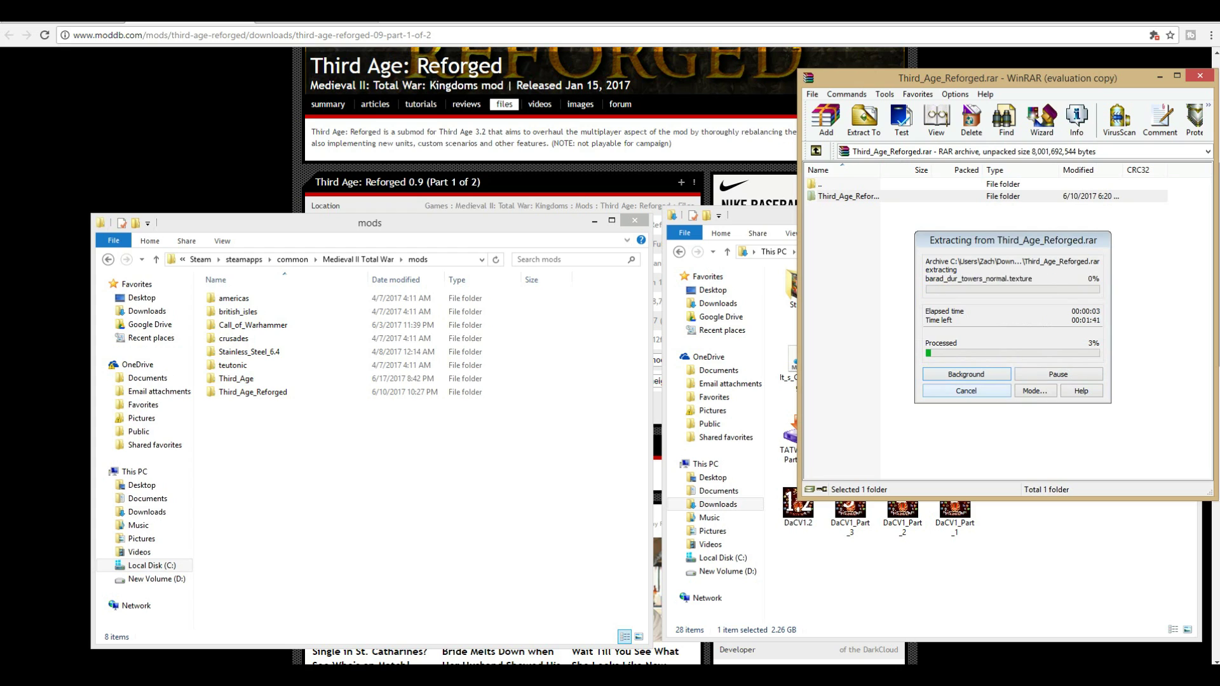
{"action": "left_click", "coordinate": [966, 391]}
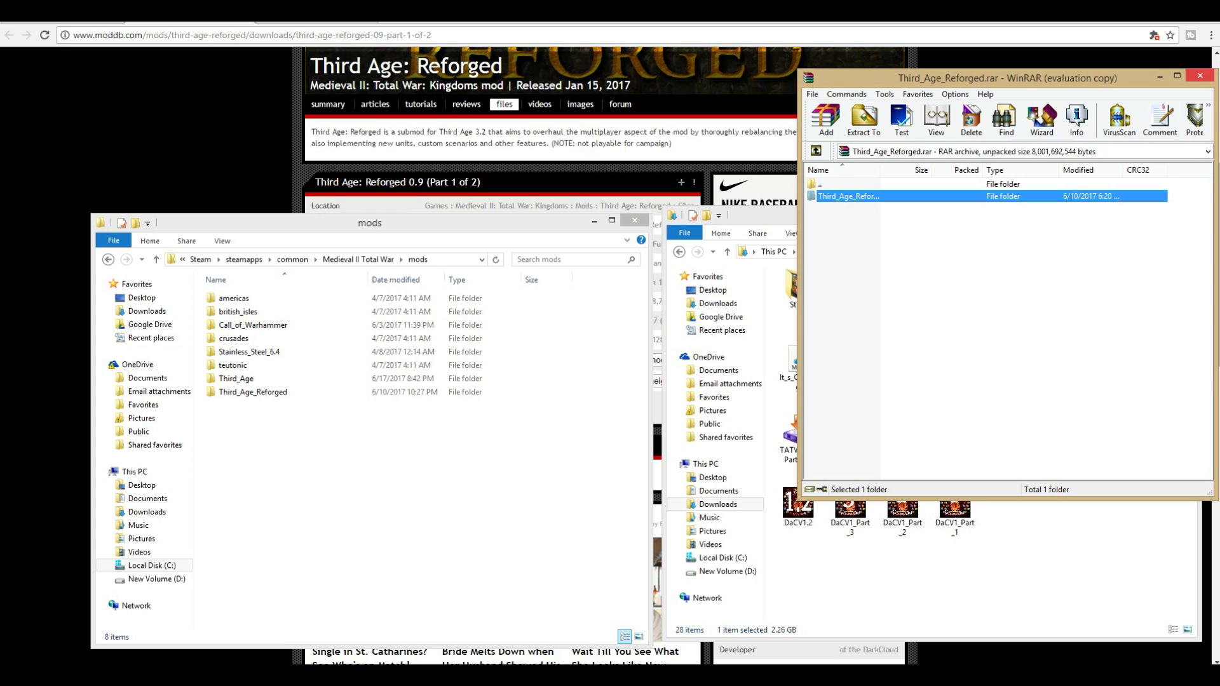
{"action": "left_click", "coordinate": [1200, 75]}
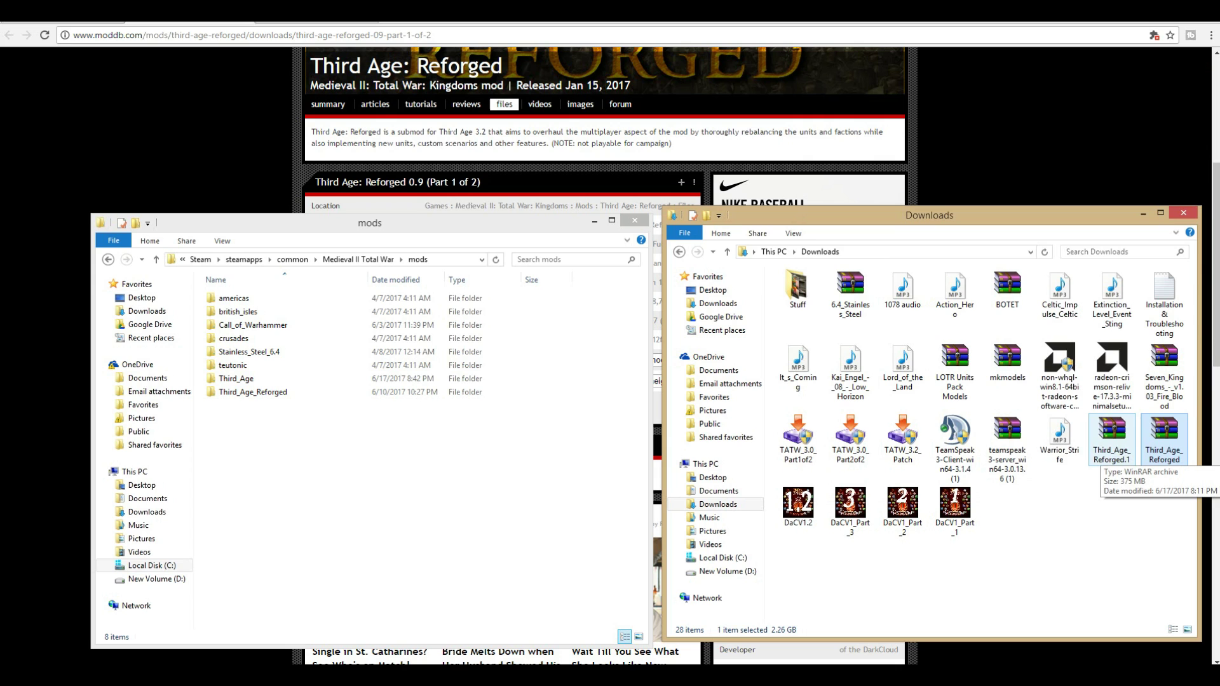
{"action": "double_click", "coordinate": [1113, 439]}
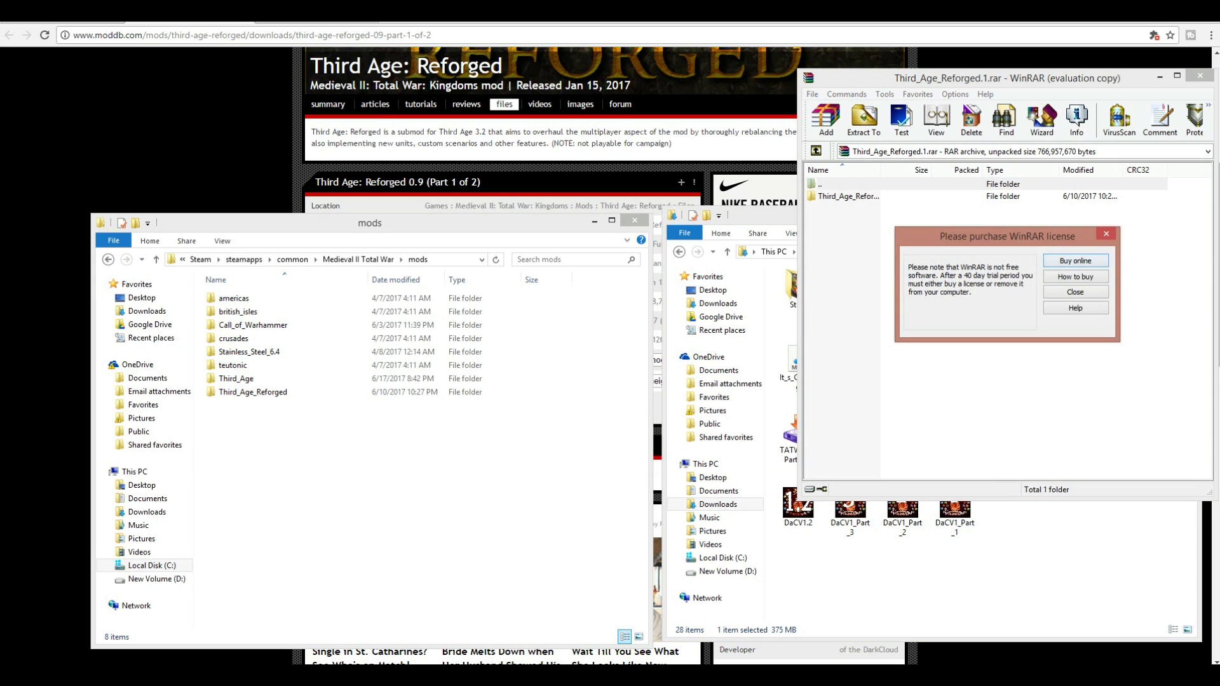
Step: Dismiss the license reminder and open Extract To, browsing through Program Files (x86) to Steam
{"action": "left_click", "coordinate": [1076, 293]}
{"action": "left_click", "coordinate": [849, 196]}
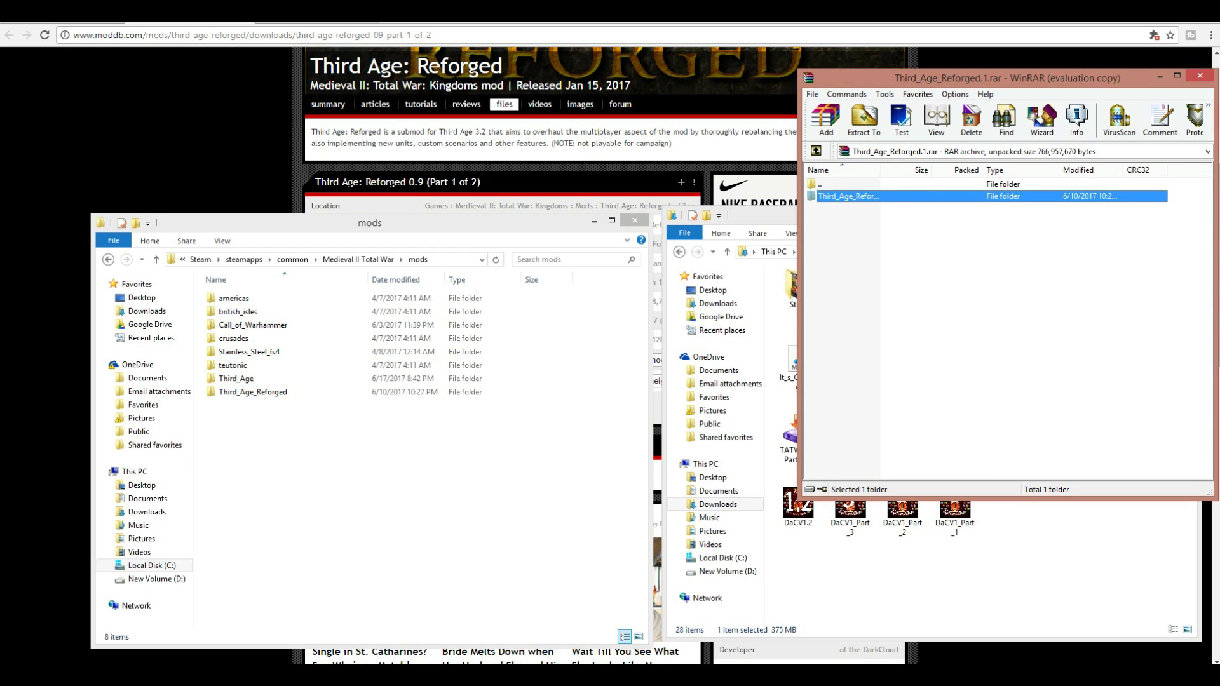
{"action": "left_click", "coordinate": [864, 120]}
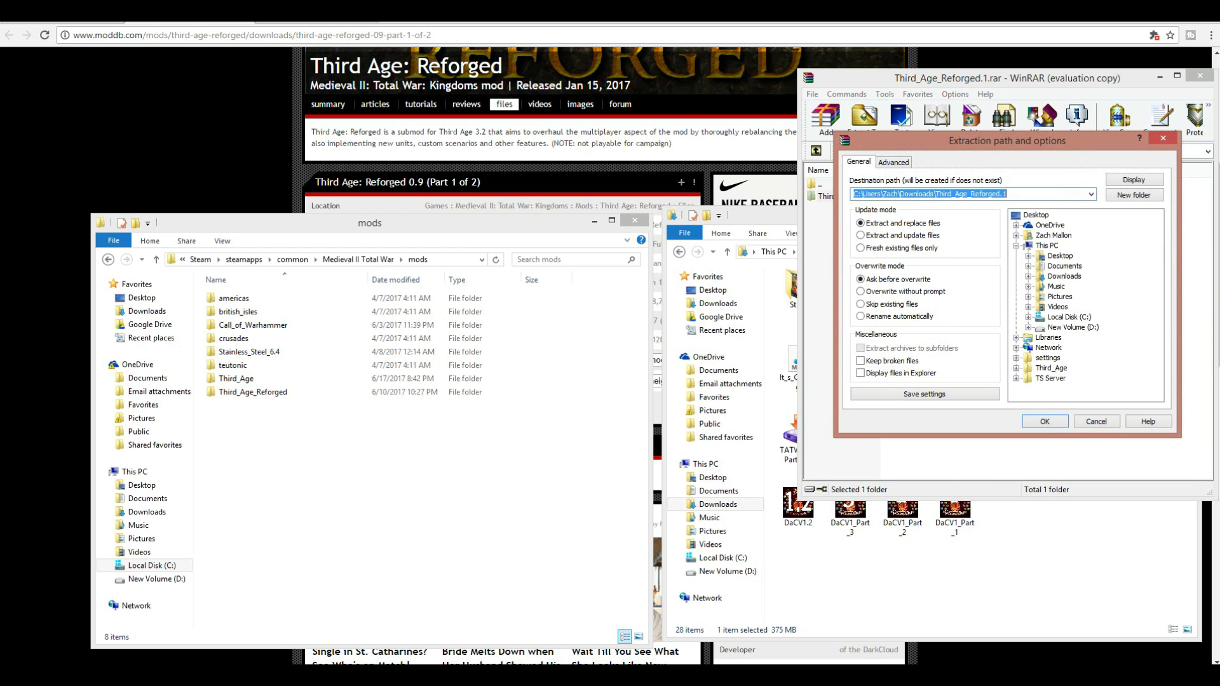
{"action": "left_click", "coordinate": [1070, 317]}
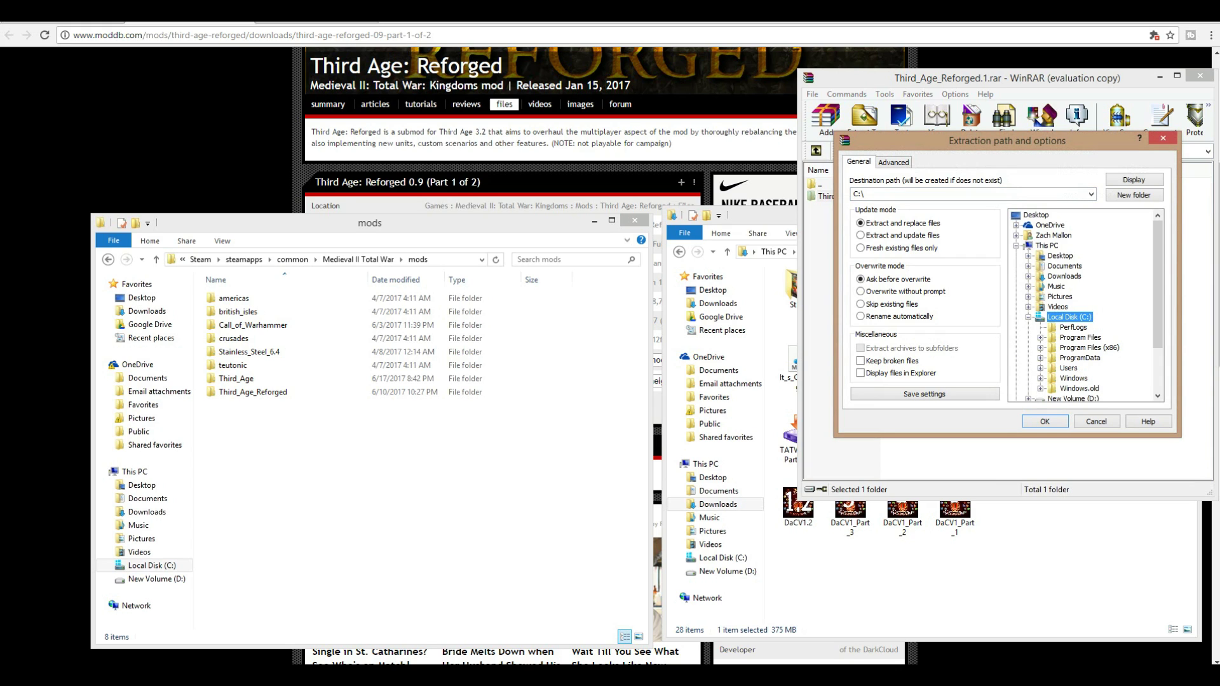
{"action": "double_click", "coordinate": [1090, 347]}
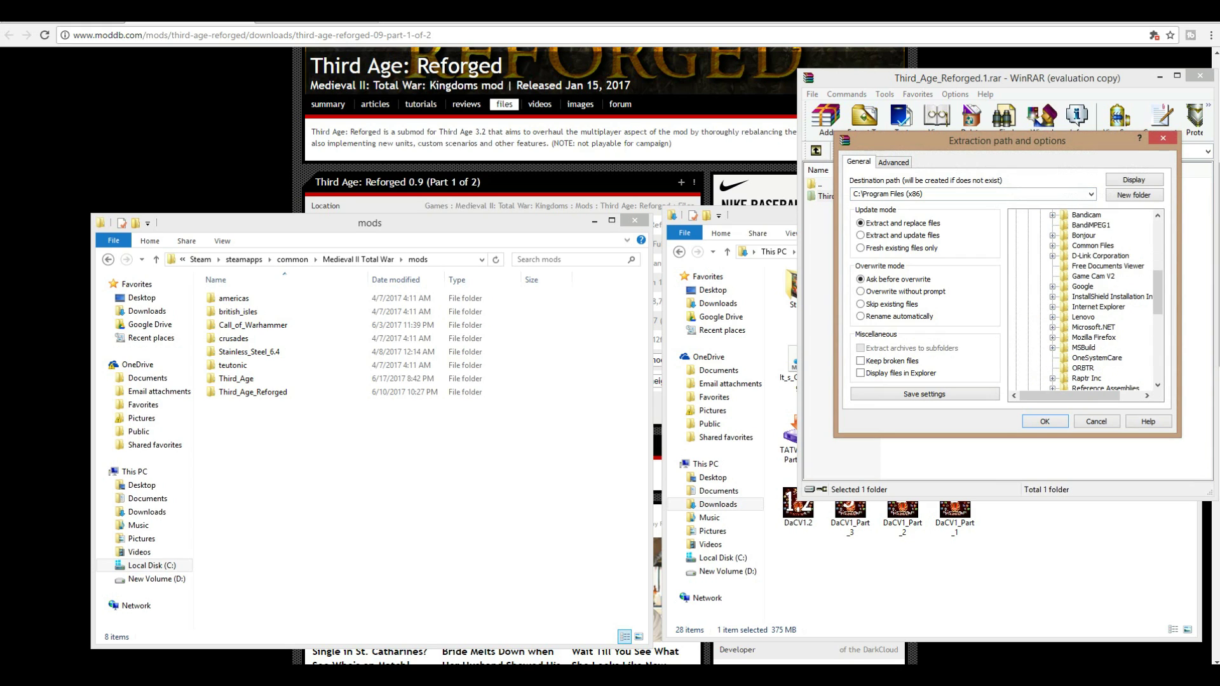
{"action": "scroll", "coordinate": [1084, 299], "scroll_direction": "down", "scroll_amount": 2}
{"action": "double_click", "coordinate": [1082, 358]}
Step: Continue through steamapps and common to select the Medieval II Total War mods folder
{"action": "scroll", "coordinate": [1081, 358], "scroll_direction": "down", "scroll_amount": 3}
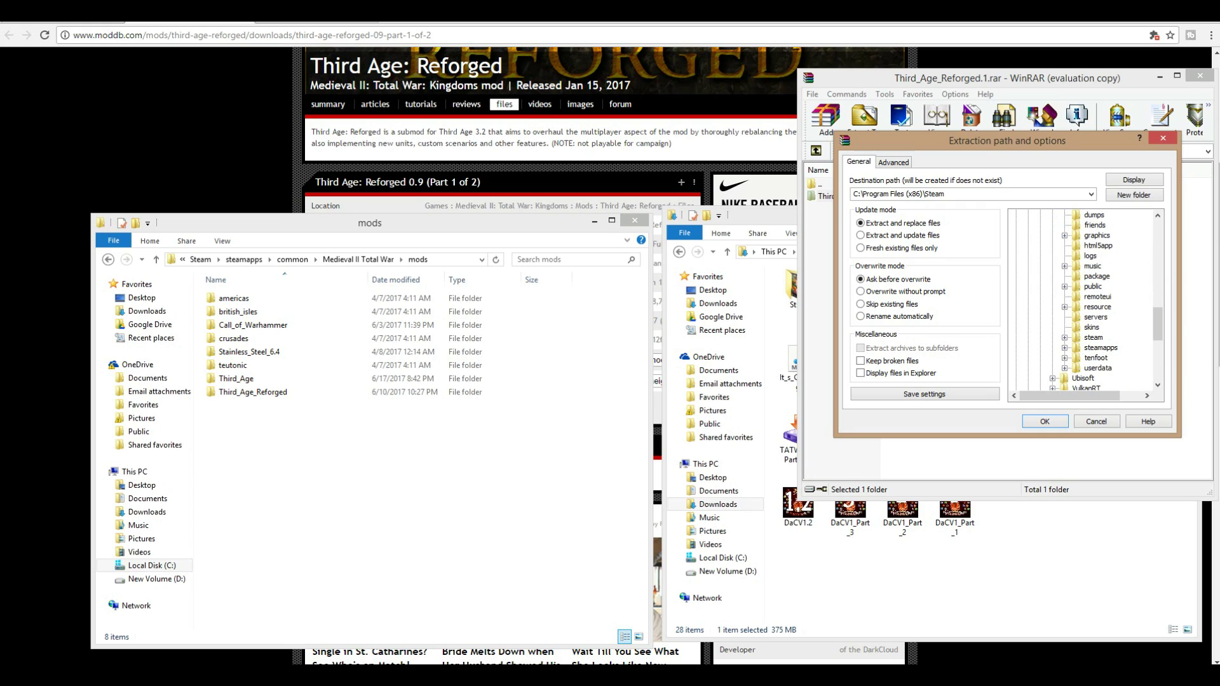
{"action": "double_click", "coordinate": [1101, 317]}
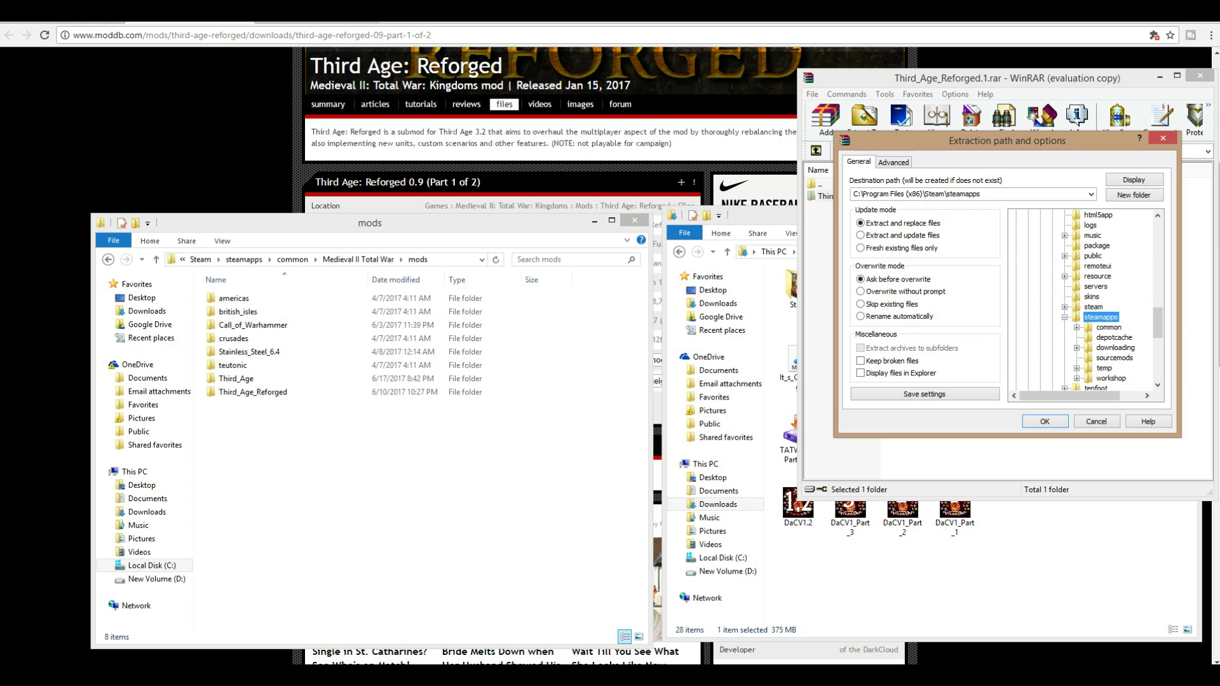
{"action": "double_click", "coordinate": [1109, 327]}
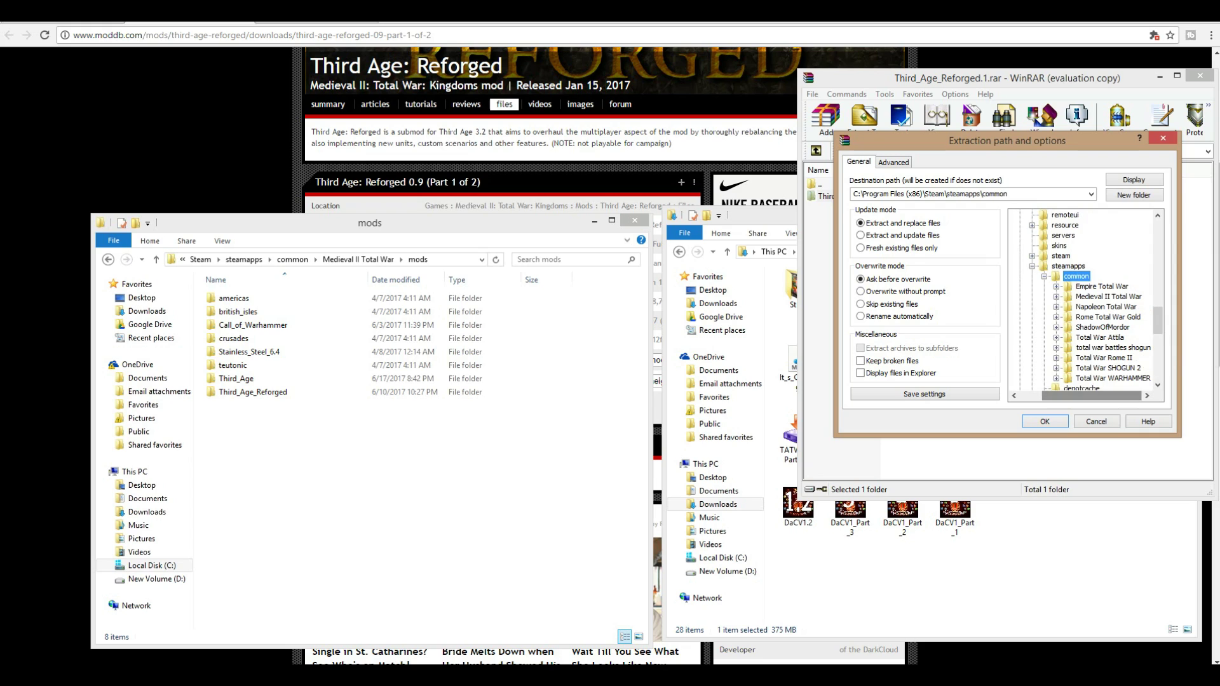
{"action": "double_click", "coordinate": [1109, 297]}
{"action": "left_click", "coordinate": [1096, 317]}
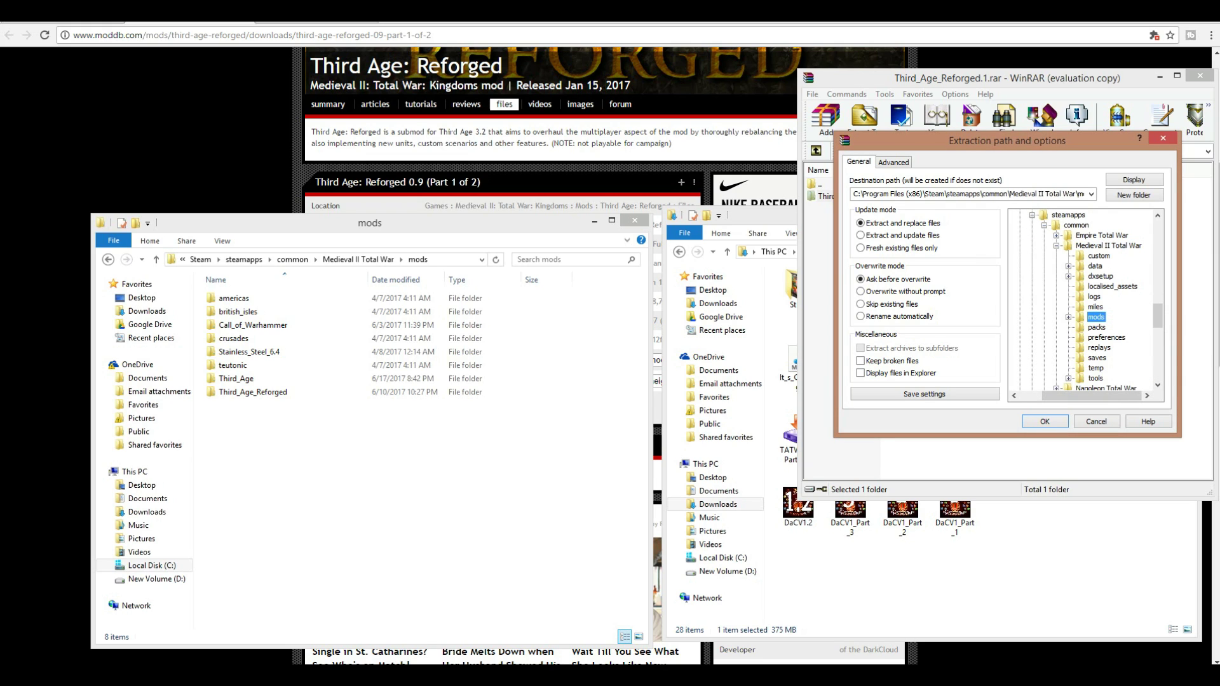
Step: Start the extraction, replace all existing files, and close the archive window
{"action": "left_click", "coordinate": [1045, 422]}
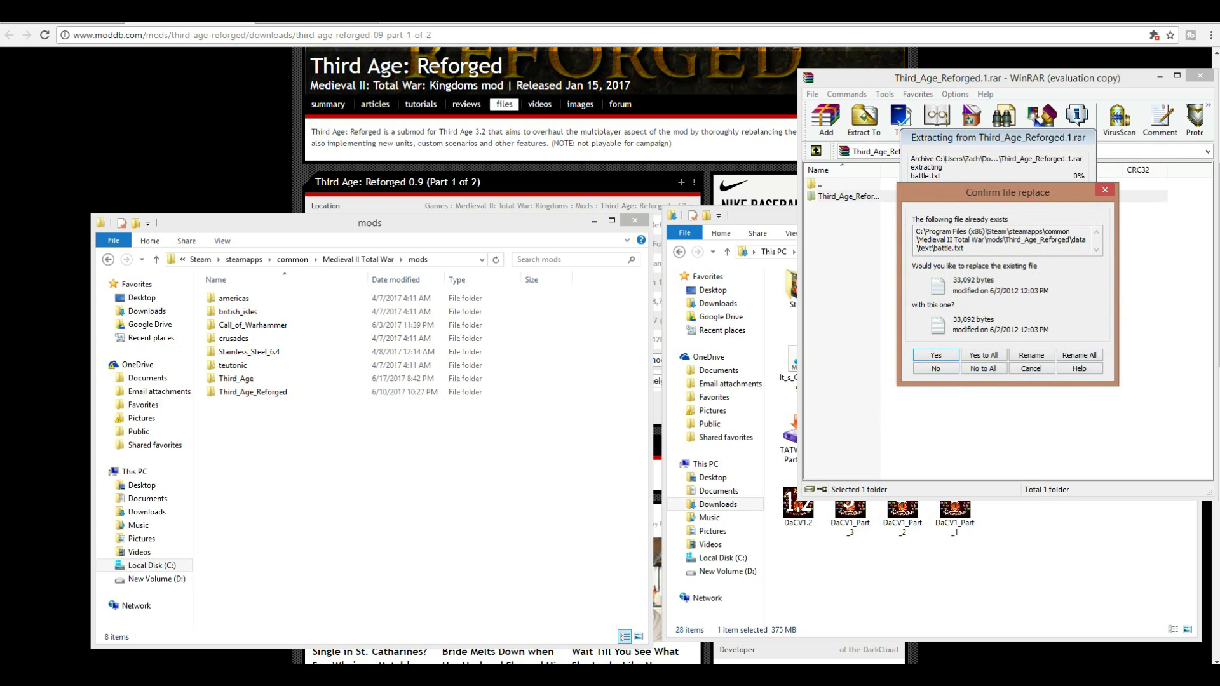
{"action": "left_click", "coordinate": [983, 355]}
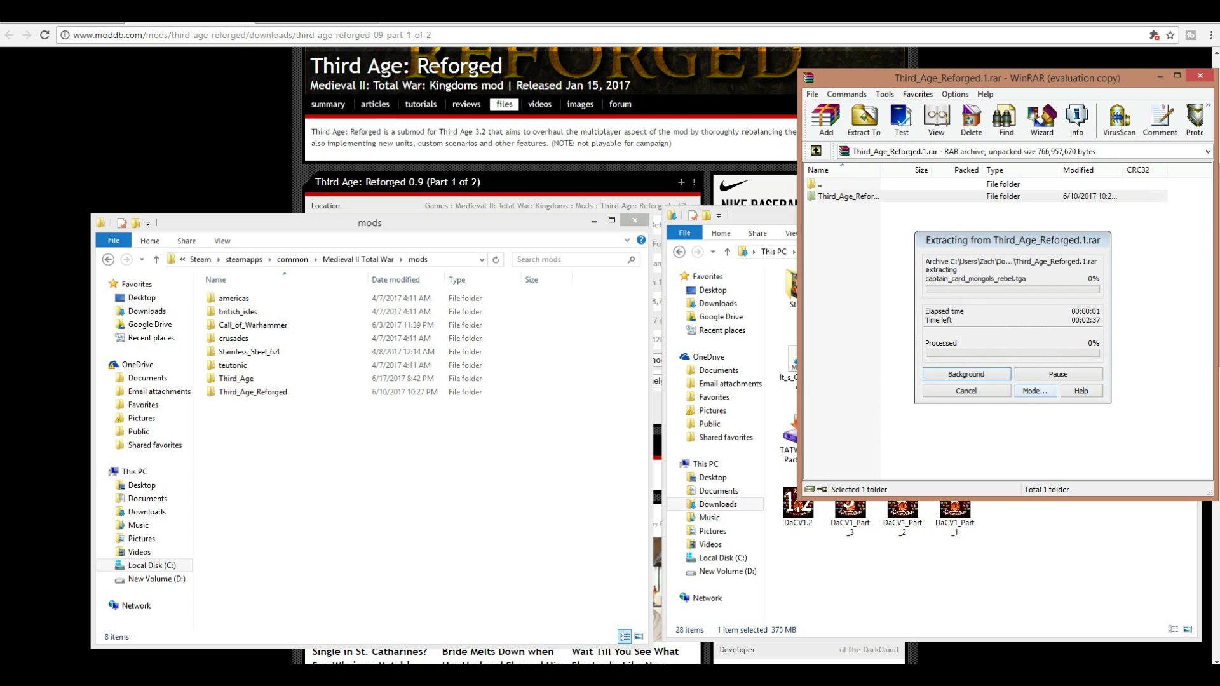
{"action": "left_click", "coordinate": [967, 391]}
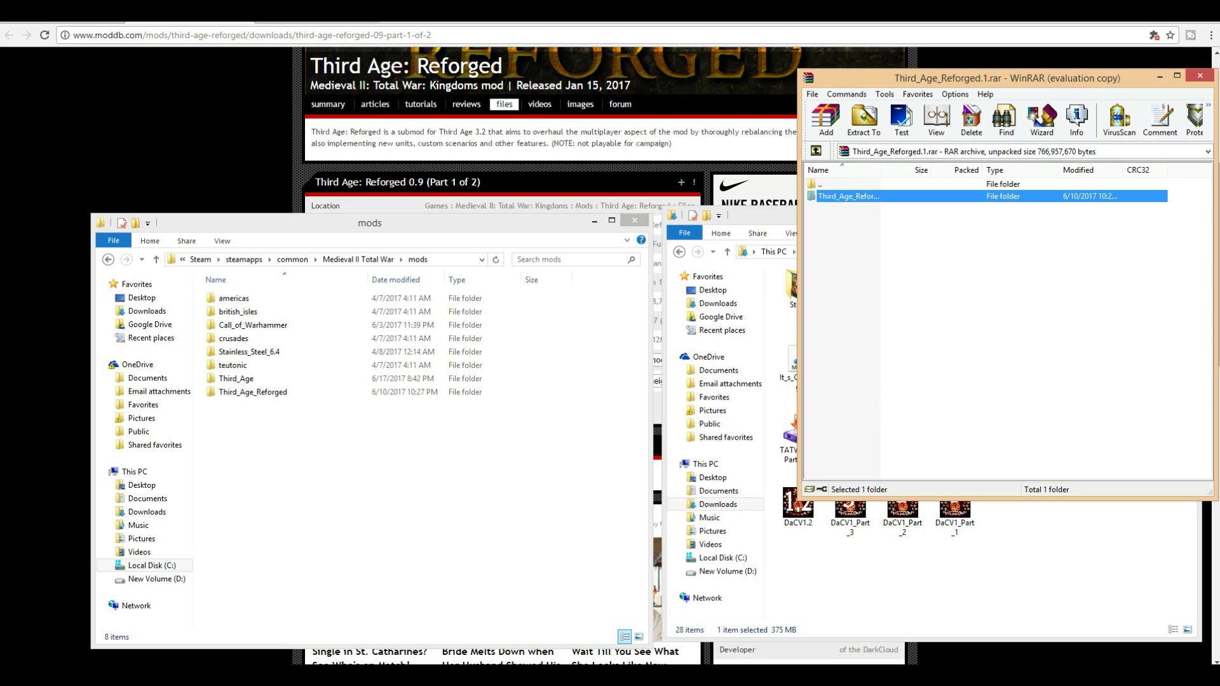
{"action": "left_click", "coordinate": [1200, 75]}
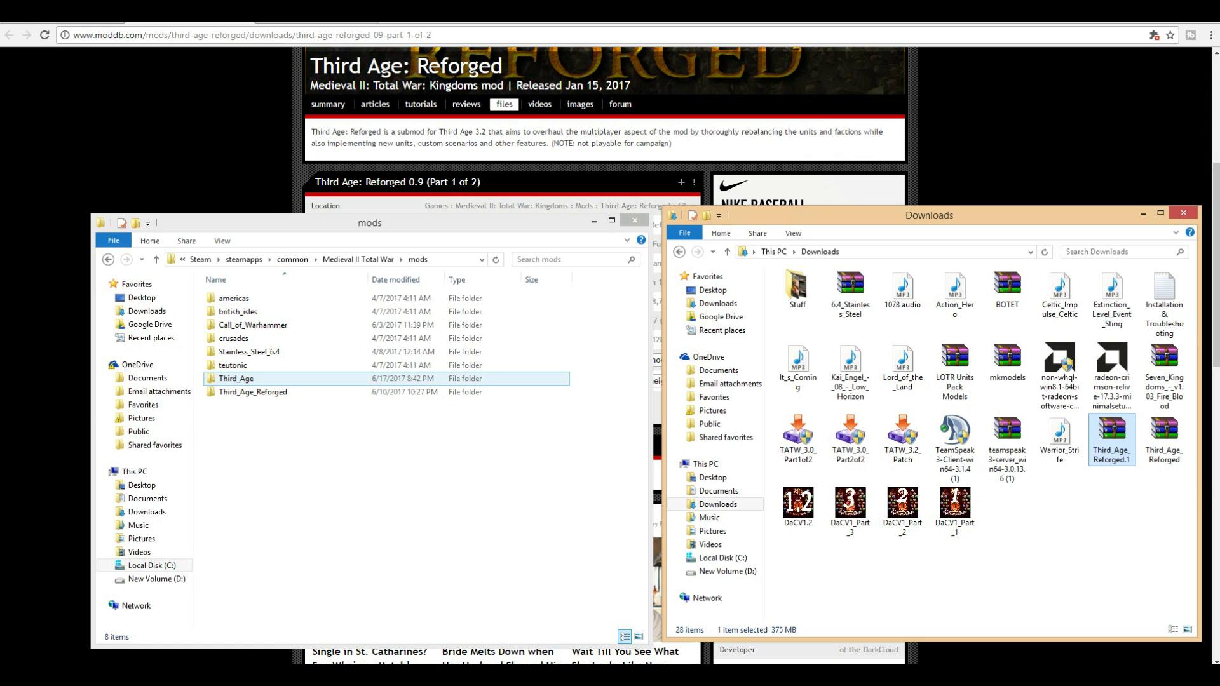
Step: Open mods\Third_Age_Reforged and run the Third Age Reforged batch file
{"action": "double_click", "coordinate": [236, 379]}
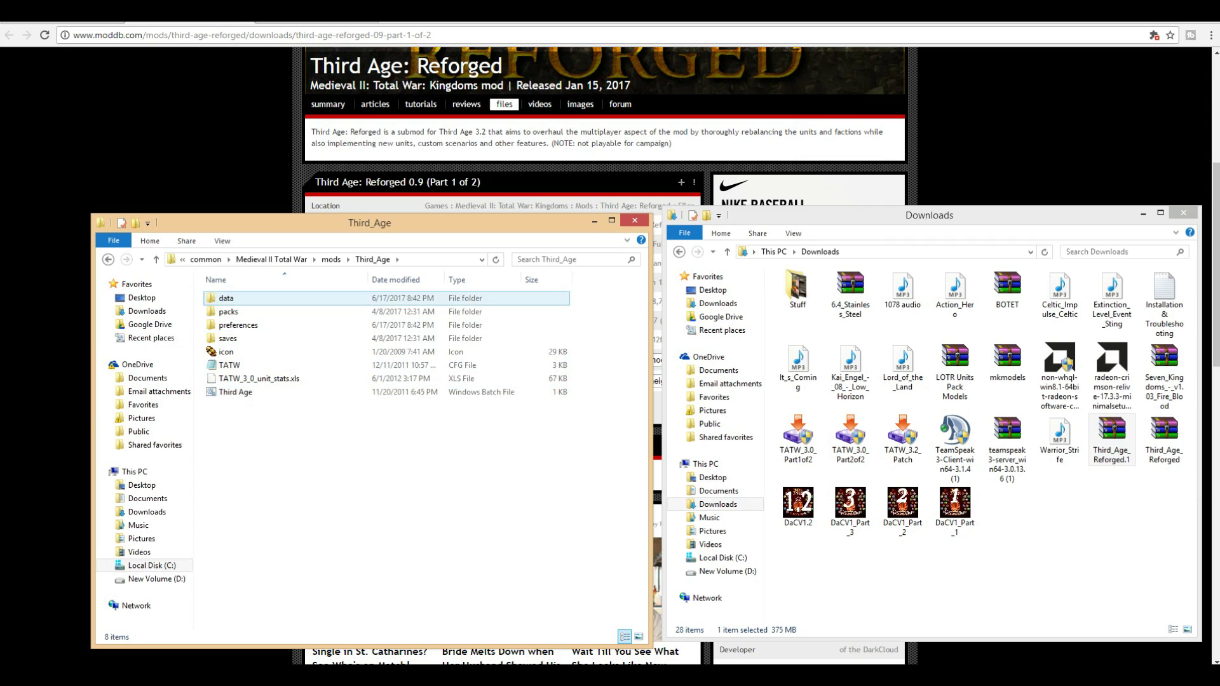
{"action": "left_click", "coordinate": [108, 259]}
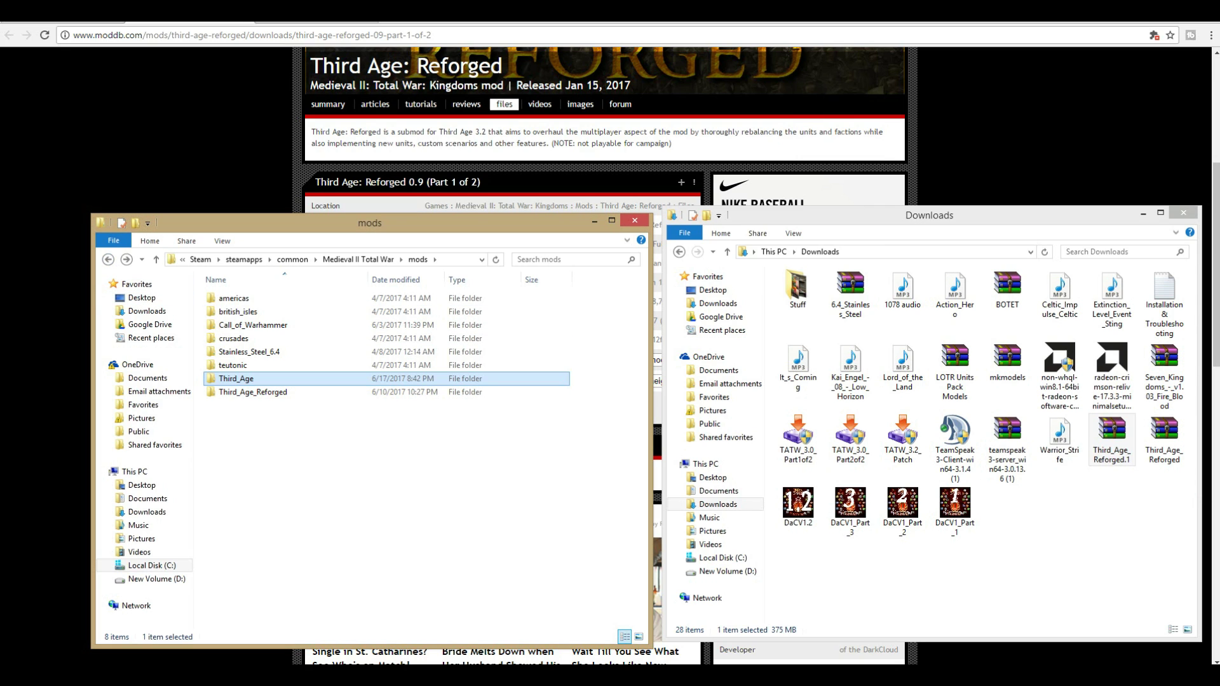
{"action": "double_click", "coordinate": [259, 392]}
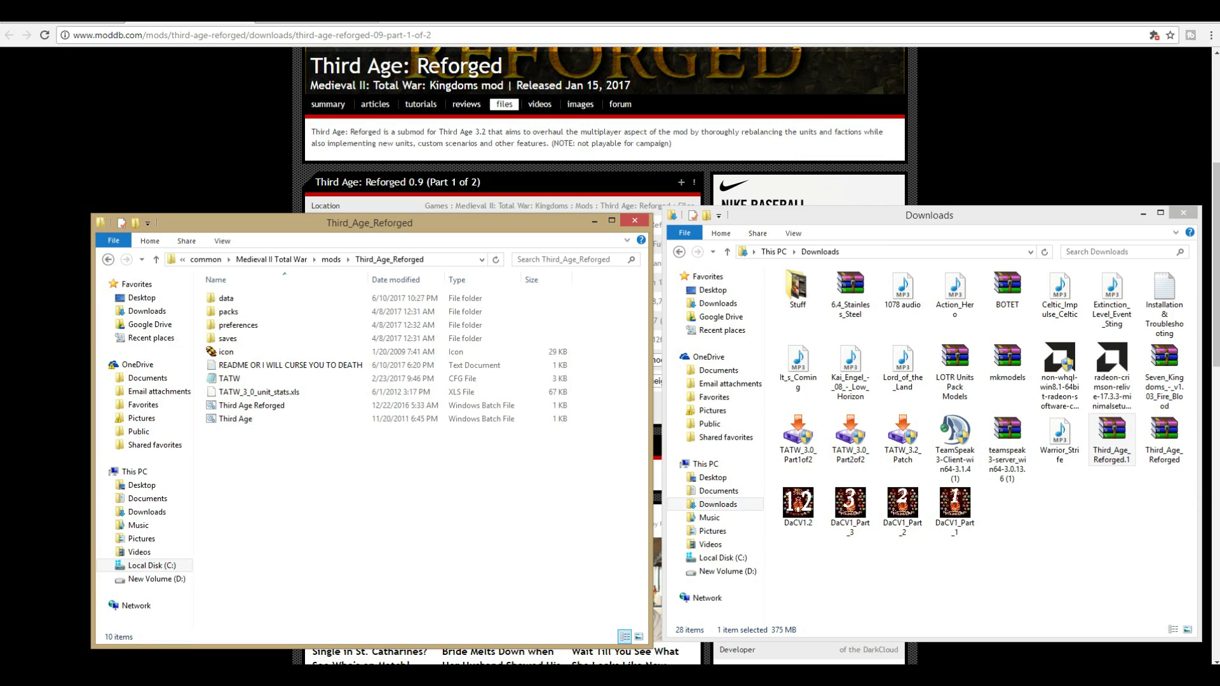
{"action": "left_click", "coordinate": [236, 418]}
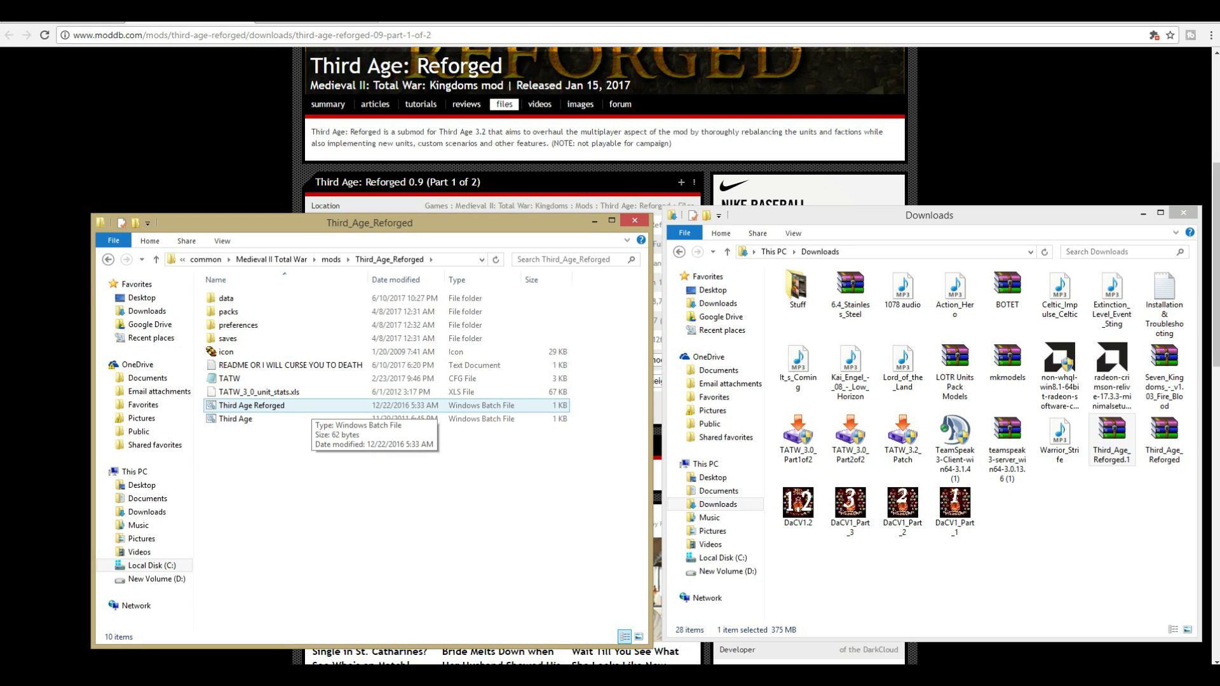
{"action": "double_click", "coordinate": [311, 405]}
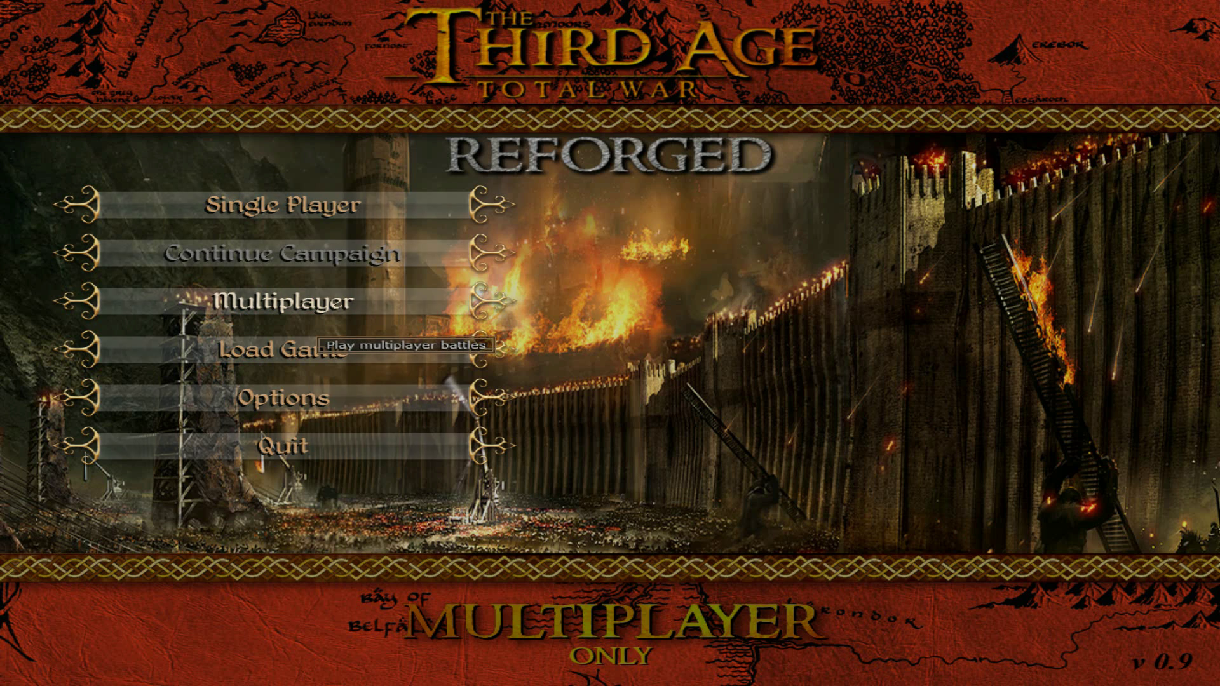
Step: Open the Multiplayer options from the Third Age: Reforged main menu
{"action": "left_click", "coordinate": [318, 308]}
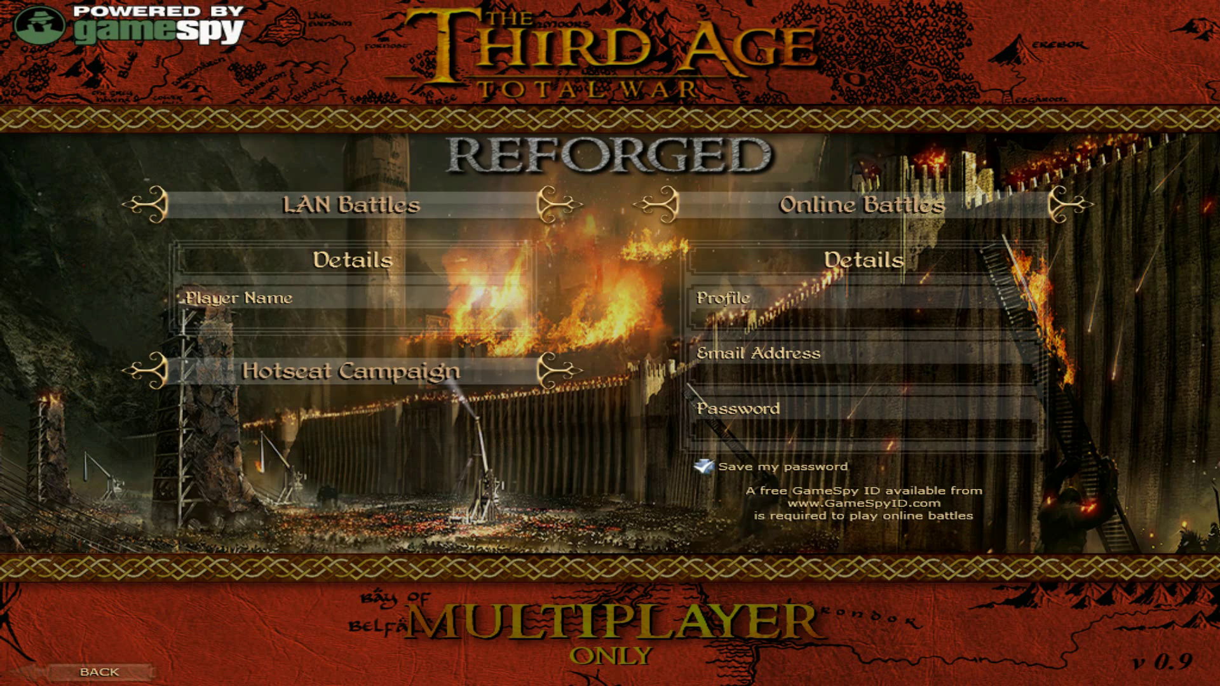
Step: Host an online game named 'reforged!' with Max Players 2, then open Custom Battle
{"action": "left_click", "coordinate": [862, 205]}
{"action": "left_click", "coordinate": [1013, 498]}
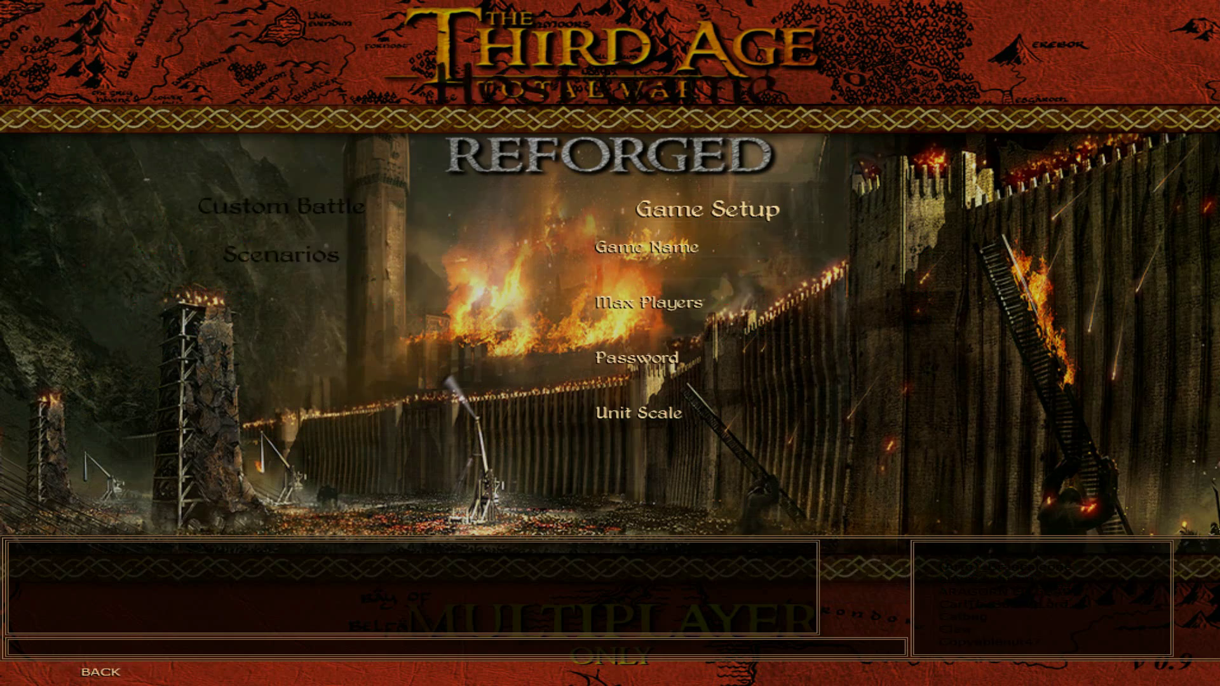
{"action": "type", "text": "ref"}
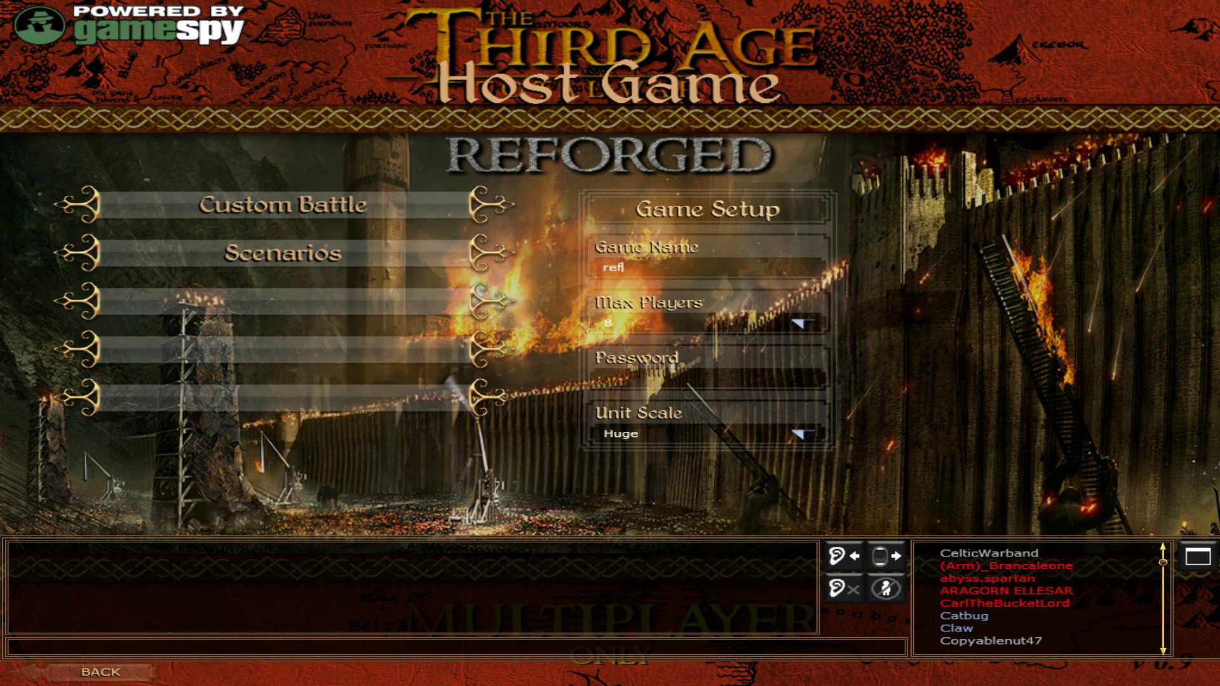
{"action": "type", "text": "orged~"}
{"action": "key", "text": "BackSpace"}
{"action": "type", "text": "!"}
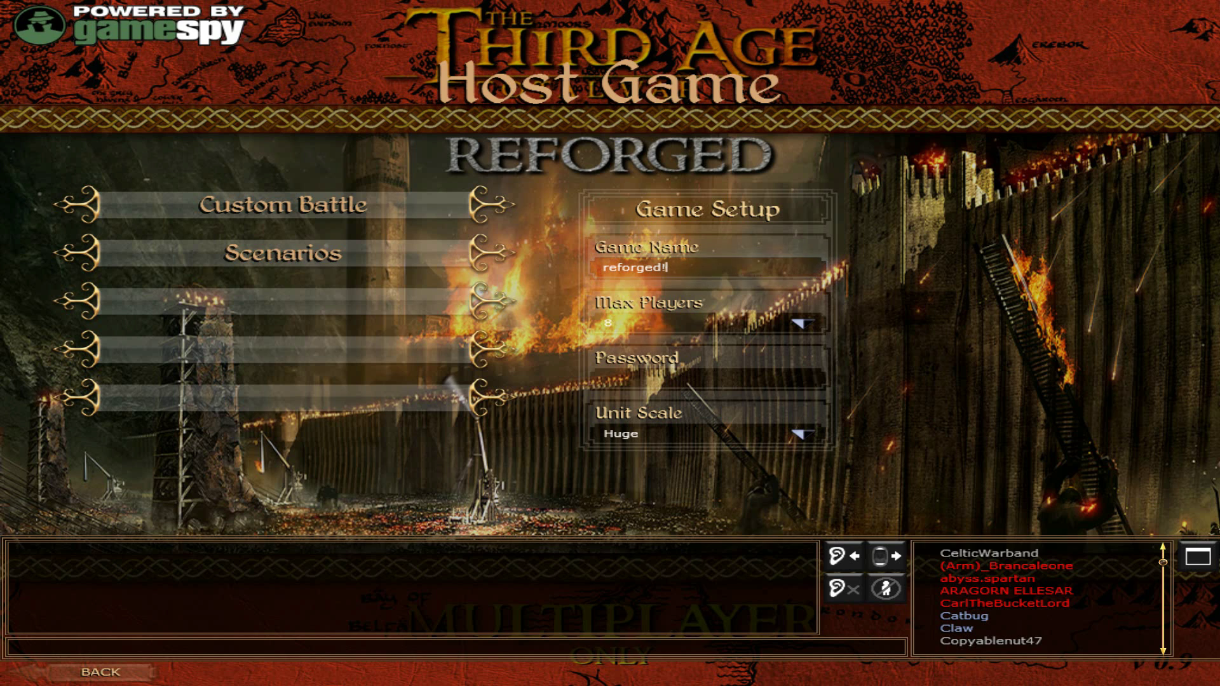
{"action": "left_click", "coordinate": [802, 324]}
{"action": "left_click", "coordinate": [650, 364]}
{"action": "left_click", "coordinate": [637, 324]}
{"action": "left_click", "coordinate": [637, 351]}
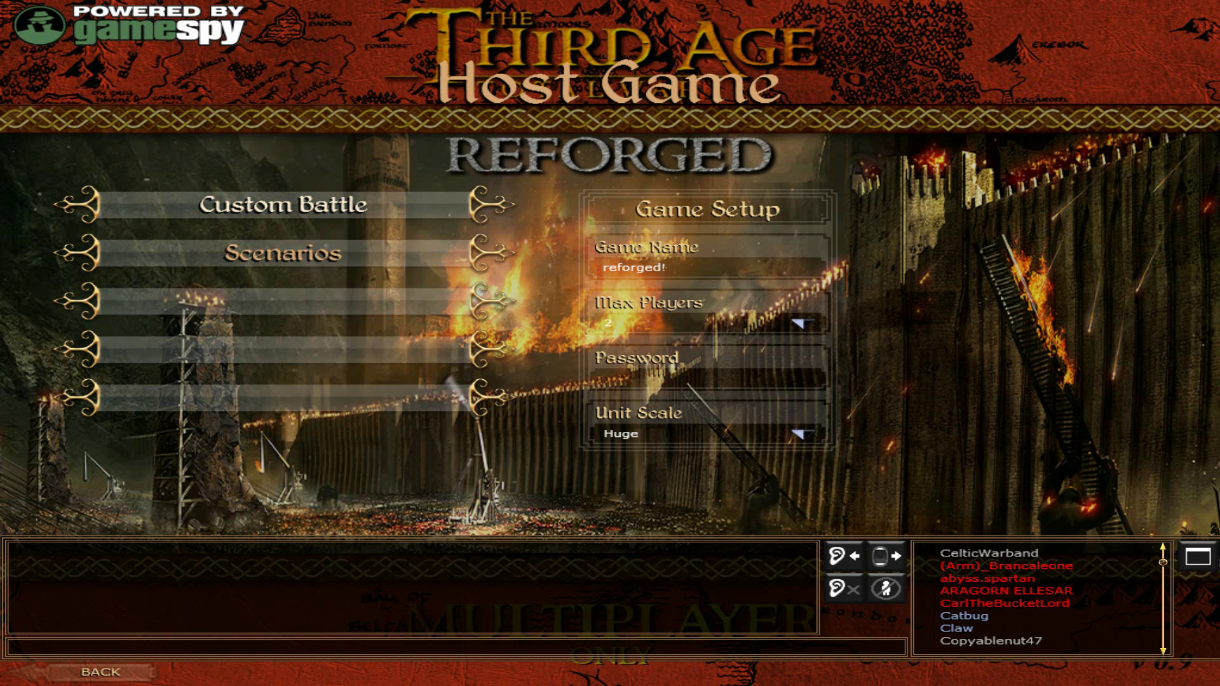
{"action": "left_click", "coordinate": [325, 209]}
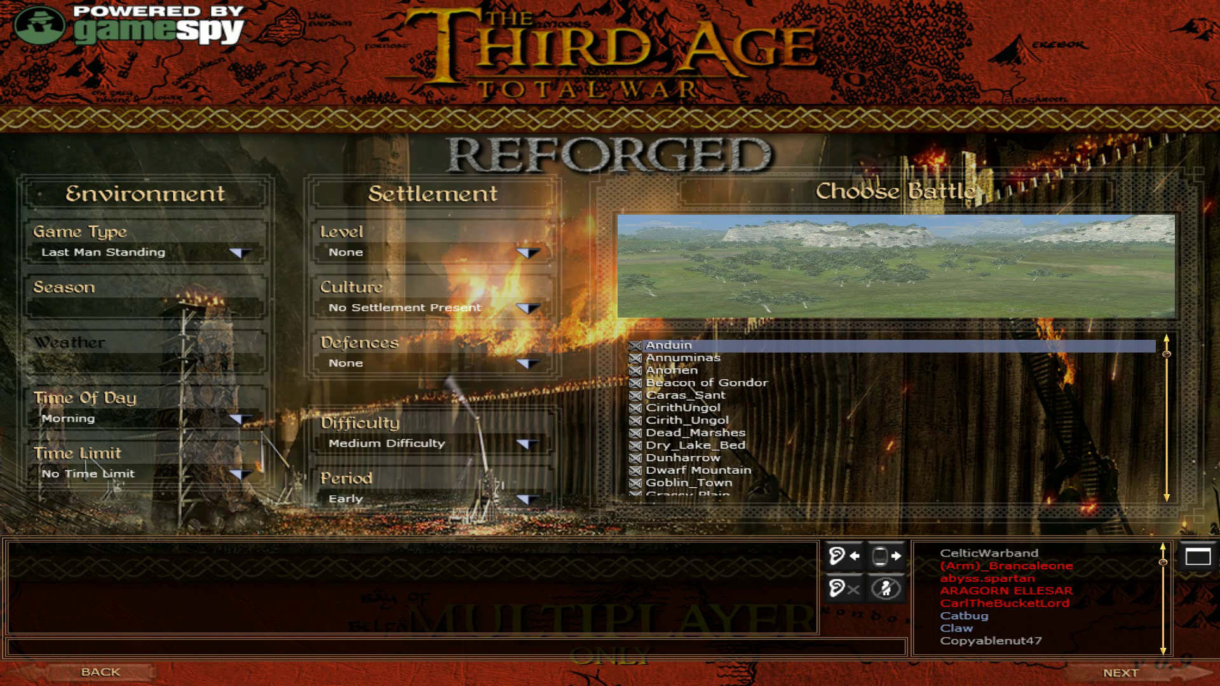
Step: Preview the Beacon of Gondor, Caras_Sant, CirithUngol, Dead_Marshes and Dwarf Mountain battlefields
{"action": "left_click", "coordinate": [709, 383]}
{"action": "left_click", "coordinate": [727, 395]}
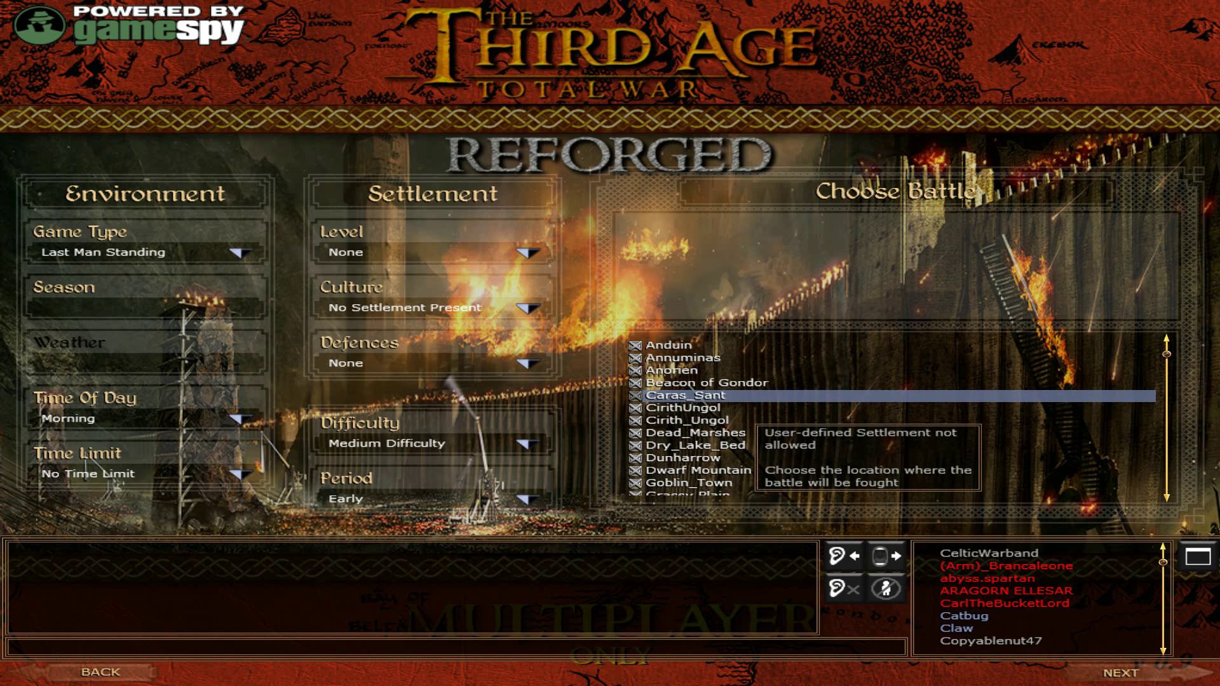
{"action": "left_click", "coordinate": [717, 409]}
{"action": "left_click", "coordinate": [717, 433]}
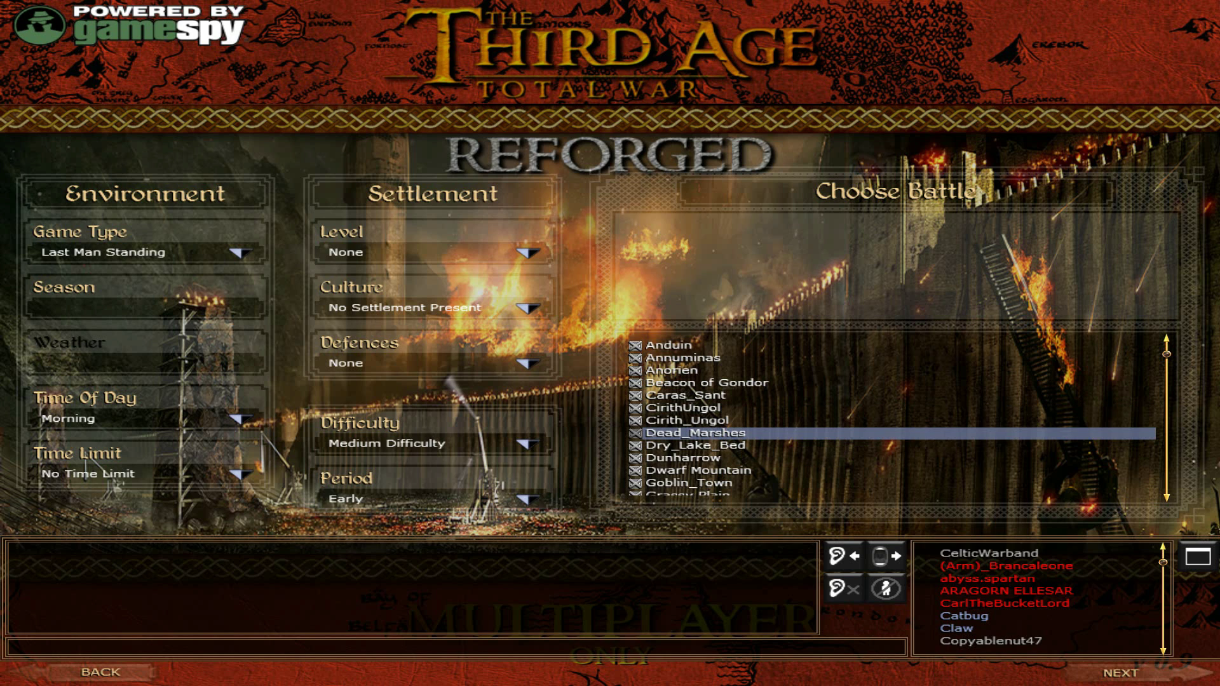
{"action": "scroll", "coordinate": [717, 432], "scroll_direction": "down", "scroll_amount": 2}
{"action": "left_click", "coordinate": [717, 445]}
{"action": "scroll", "coordinate": [890, 420], "scroll_direction": "down", "scroll_amount": 7}
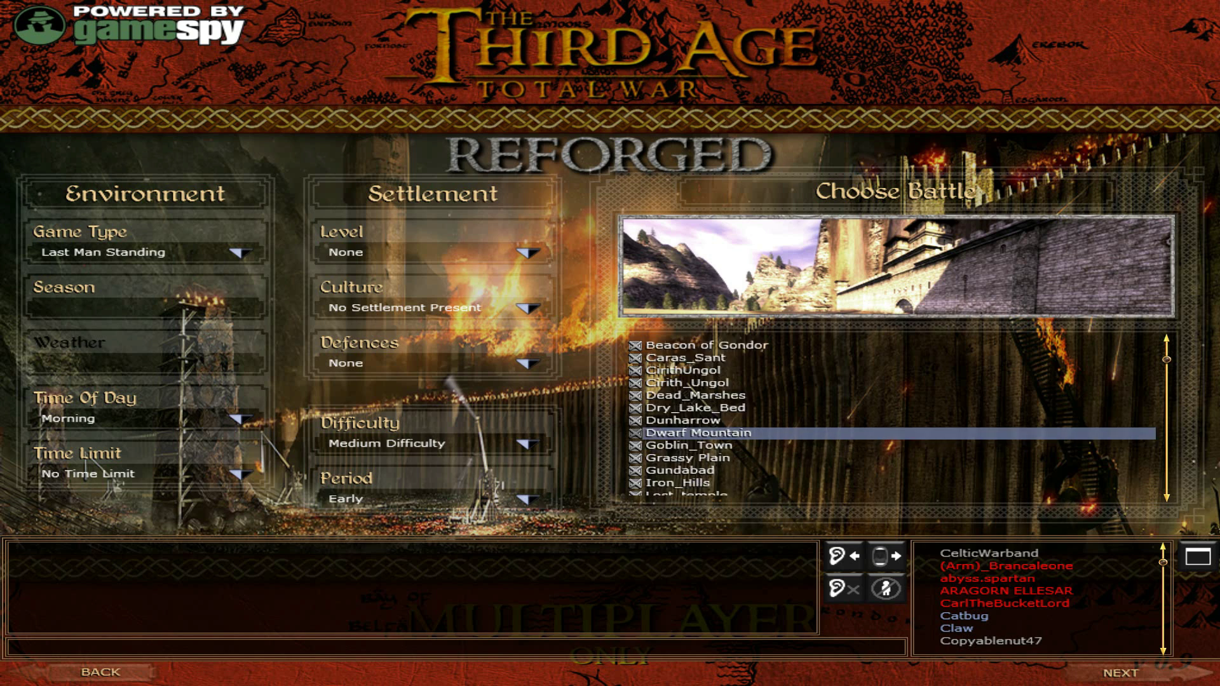
{"action": "scroll", "coordinate": [717, 408], "scroll_direction": "down", "scroll_amount": 1}
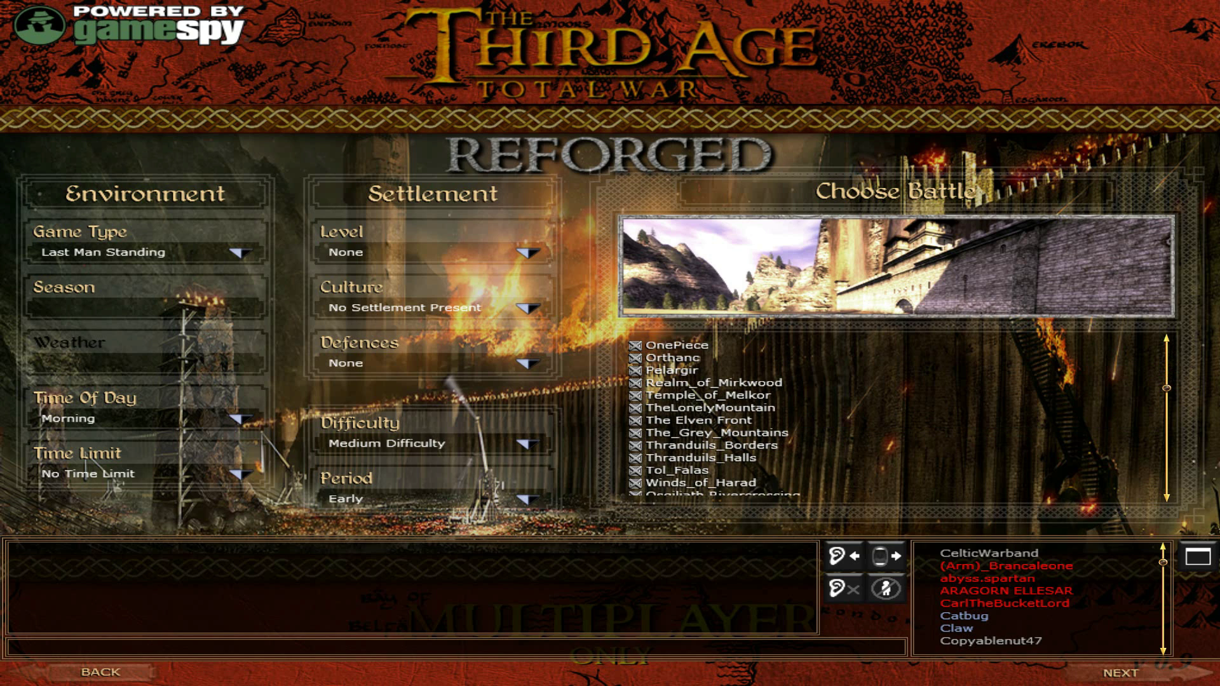
Step: Select TheLonelyMountain as the battle map and browse the remaining map entries
{"action": "left_click", "coordinate": [717, 408]}
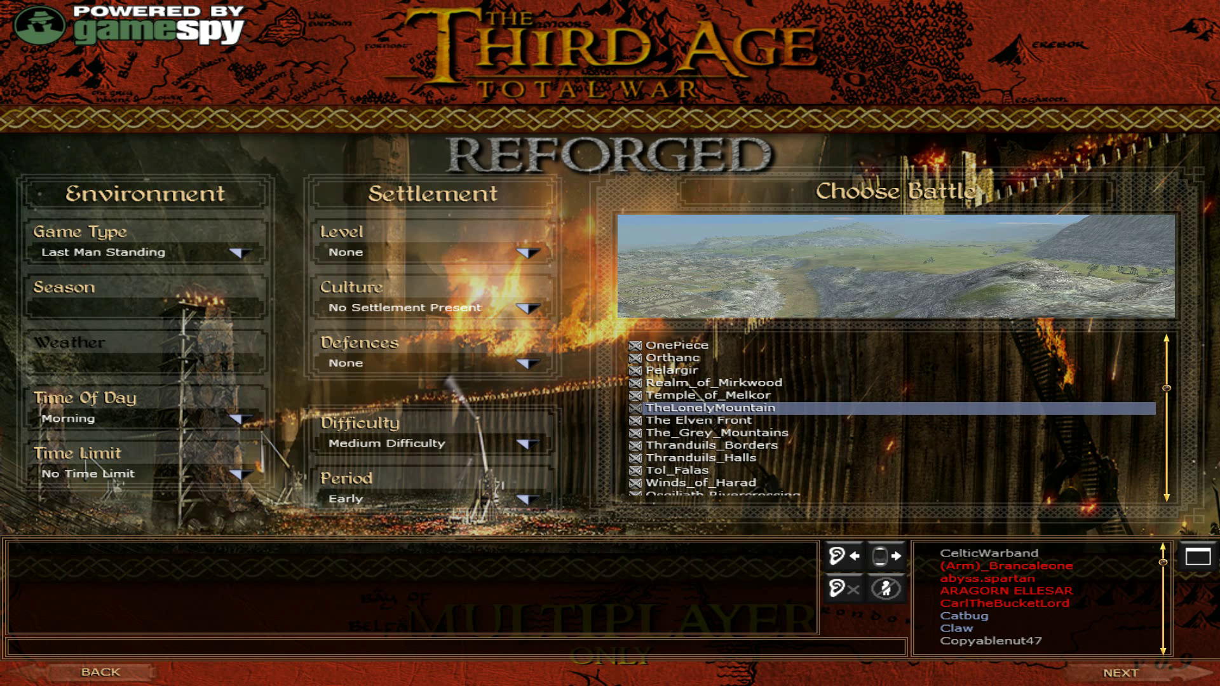
{"action": "scroll", "coordinate": [890, 420], "scroll_direction": "down", "scroll_amount": 6}
{"action": "scroll", "coordinate": [890, 420], "scroll_direction": "down", "scroll_amount": 20}
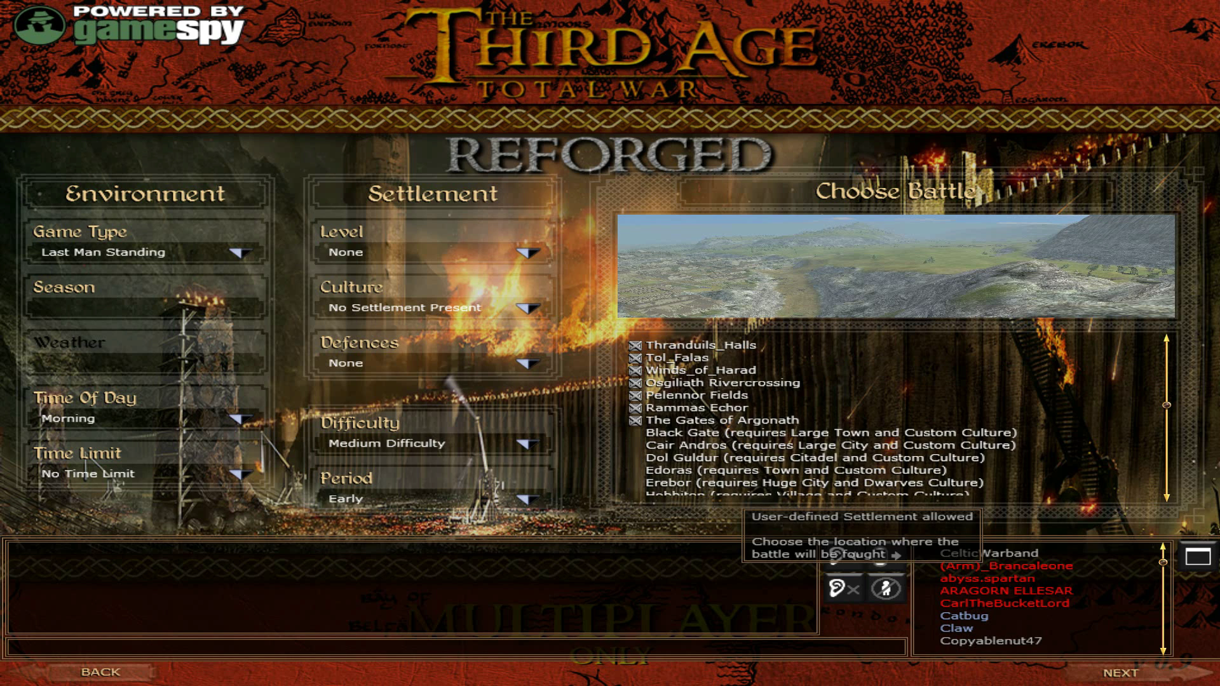
{"action": "scroll", "coordinate": [725, 420], "scroll_direction": "down", "scroll_amount": 11}
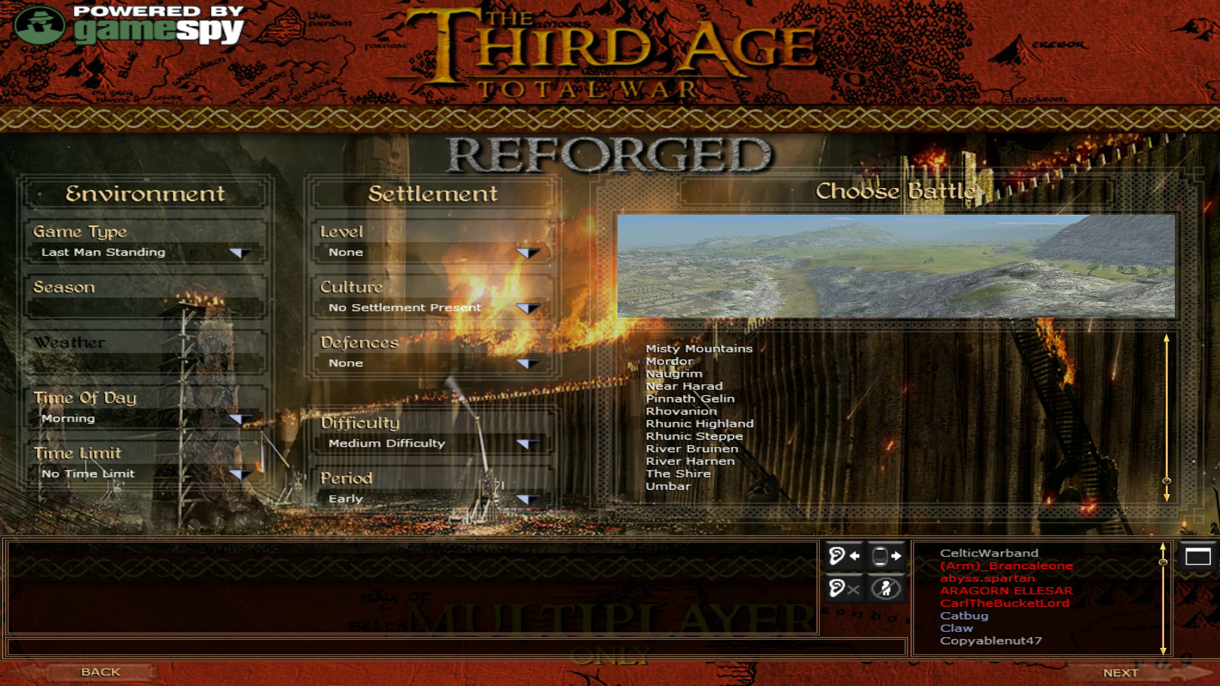
{"action": "scroll", "coordinate": [725, 420], "scroll_direction": "up", "scroll_amount": 14}
{"action": "scroll", "coordinate": [636, 362], "scroll_direction": "up", "scroll_amount": 11}
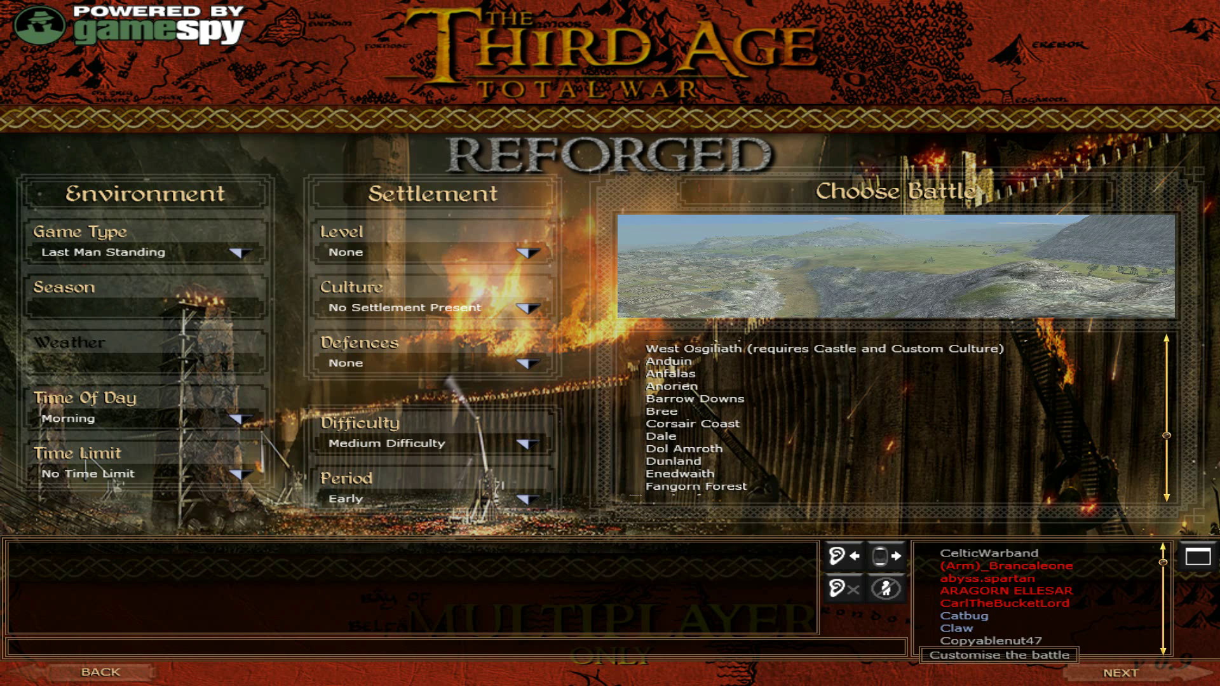
Step: Play as Umbar in the lobby, view its army screen, then return to battle selection
{"action": "left_click", "coordinate": [1121, 673]}
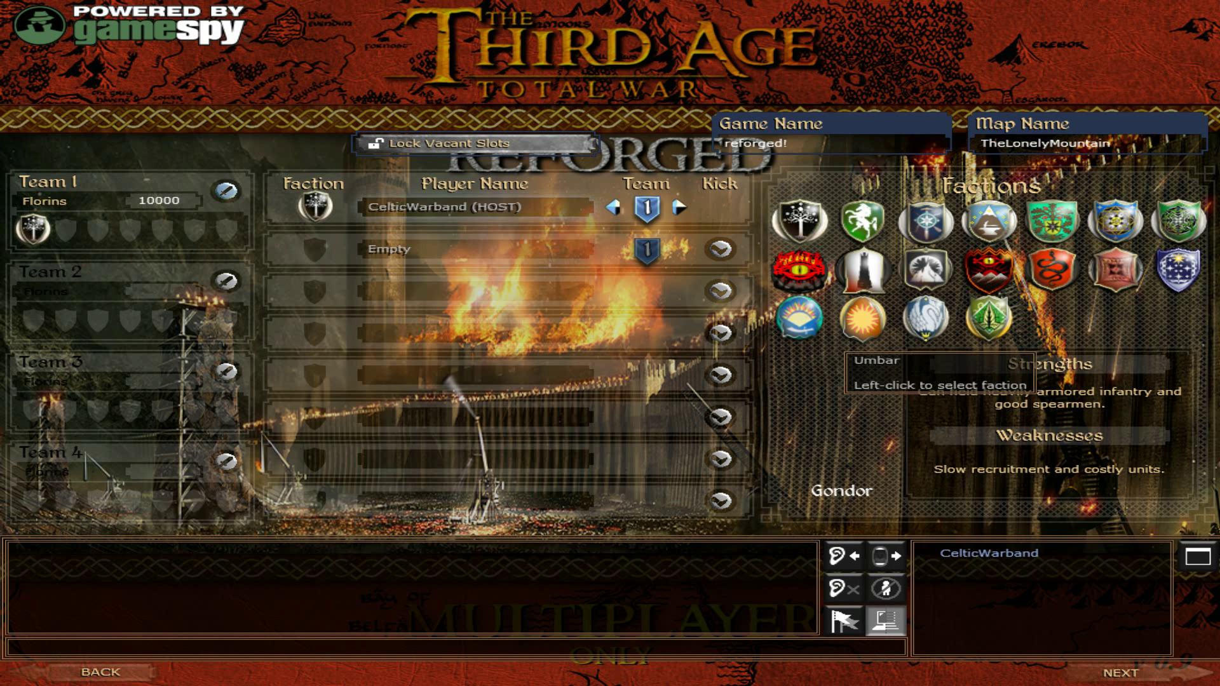
{"action": "left_click", "coordinate": [799, 317]}
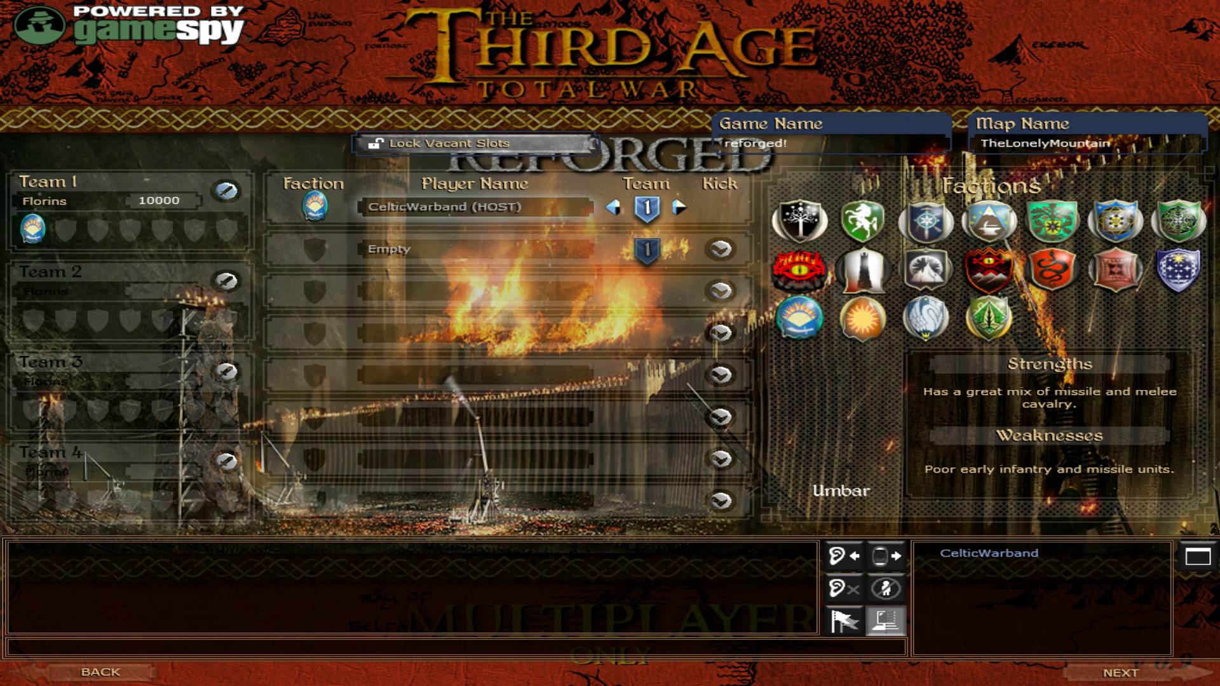
{"action": "left_click", "coordinate": [1121, 672]}
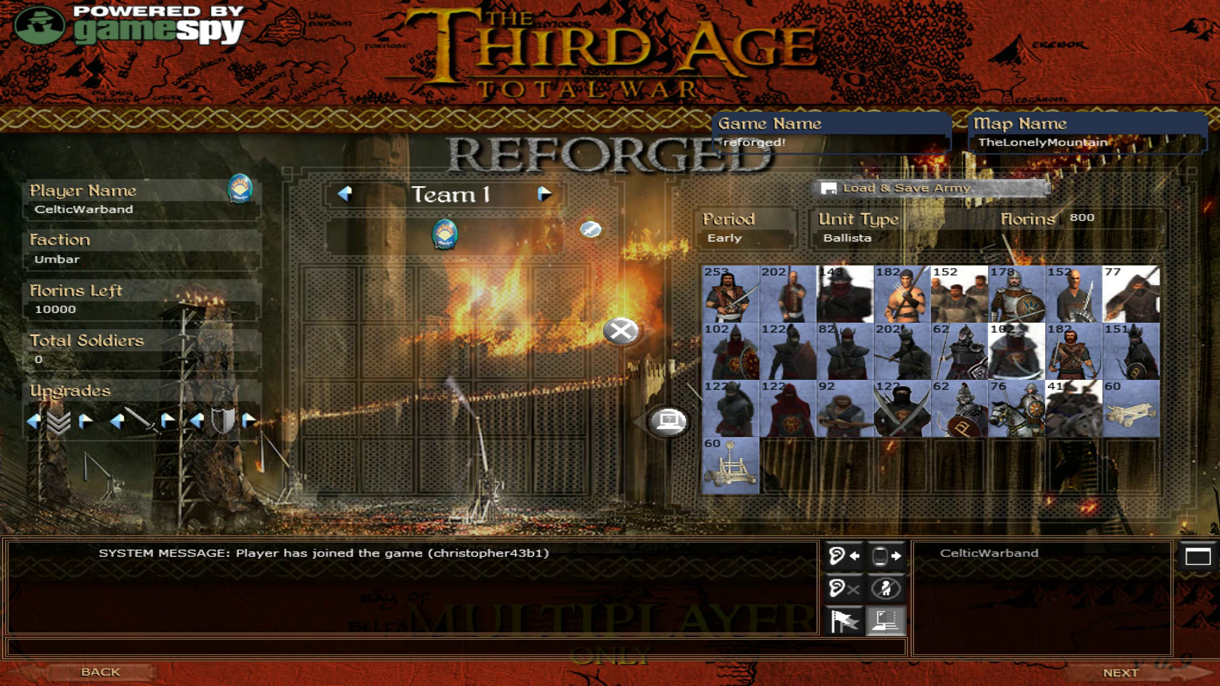
{"action": "left_click", "coordinate": [100, 672]}
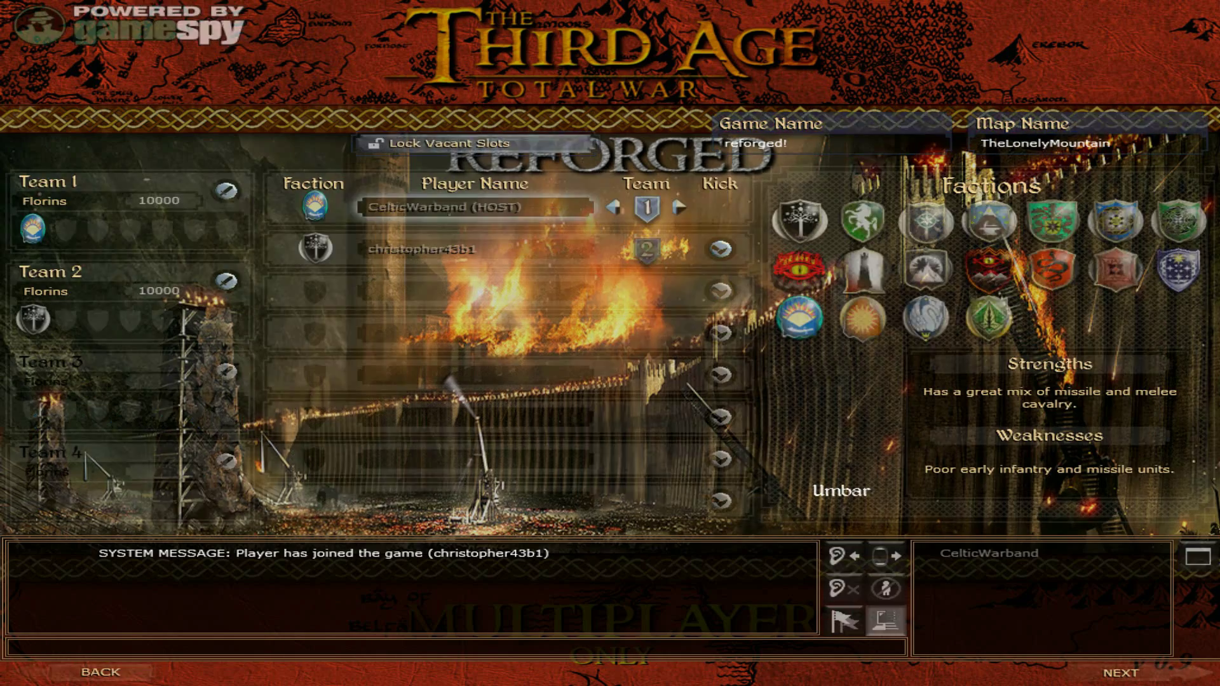
{"action": "left_click", "coordinate": [121, 672]}
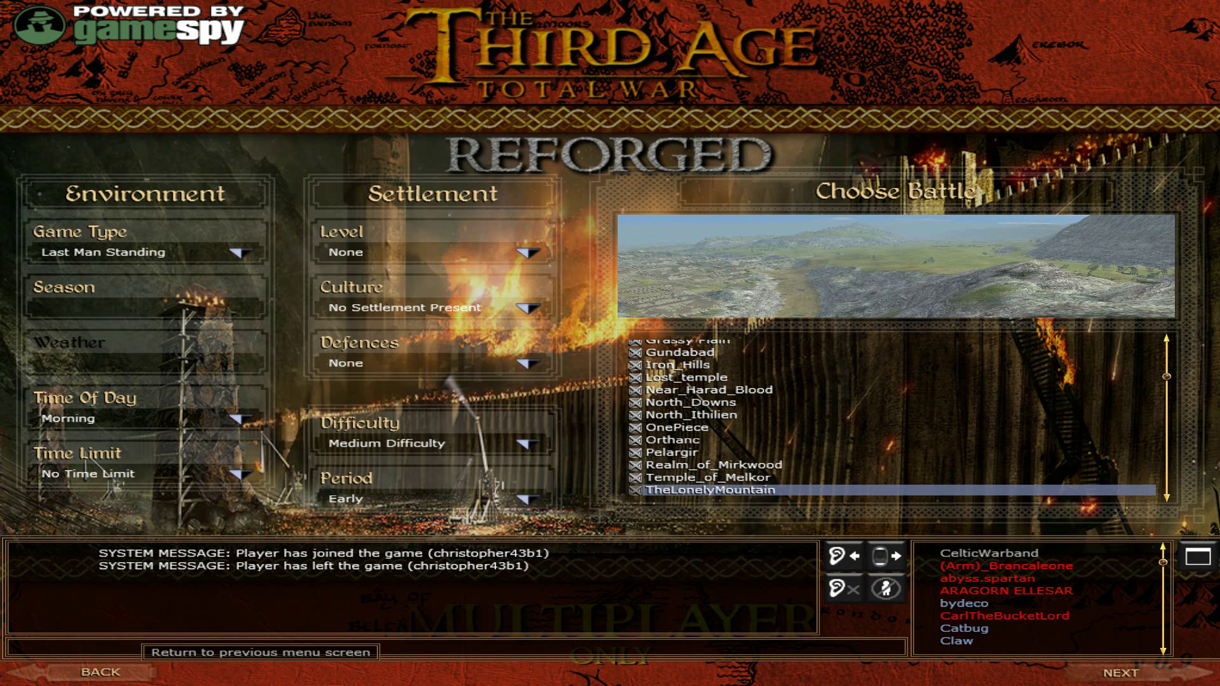
Step: Back out through host setup, online games list and multiplayer options to the main menu
{"action": "left_click", "coordinate": [100, 673]}
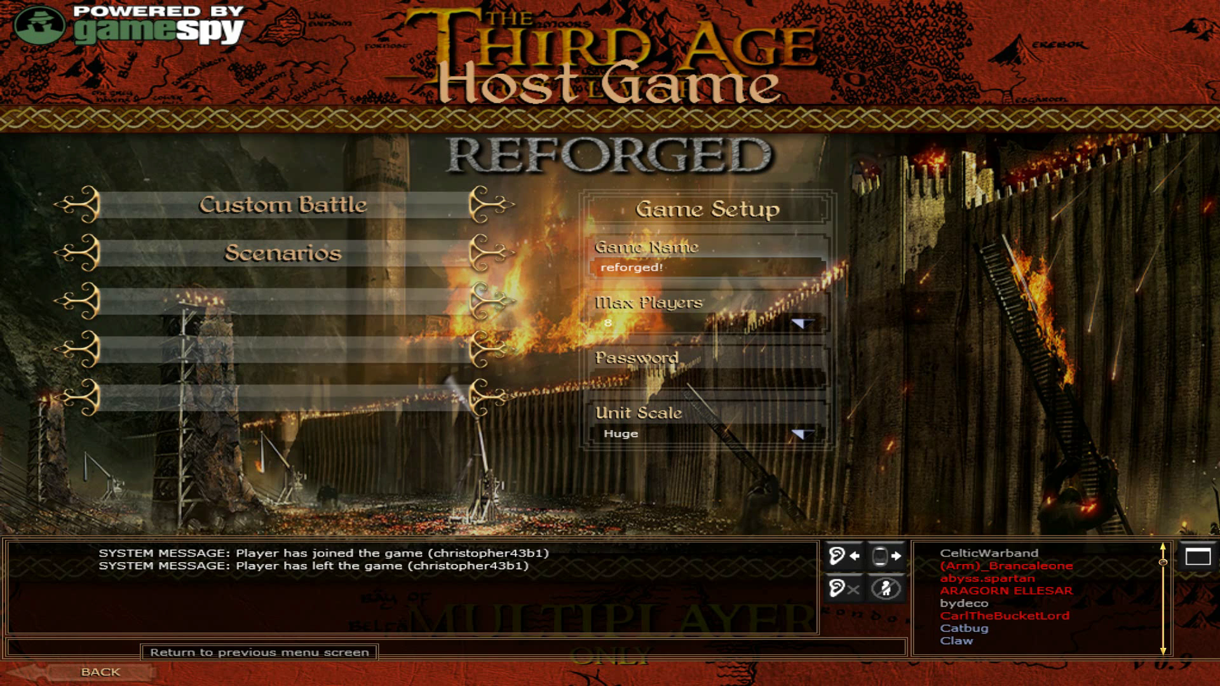
{"action": "left_click", "coordinate": [100, 672]}
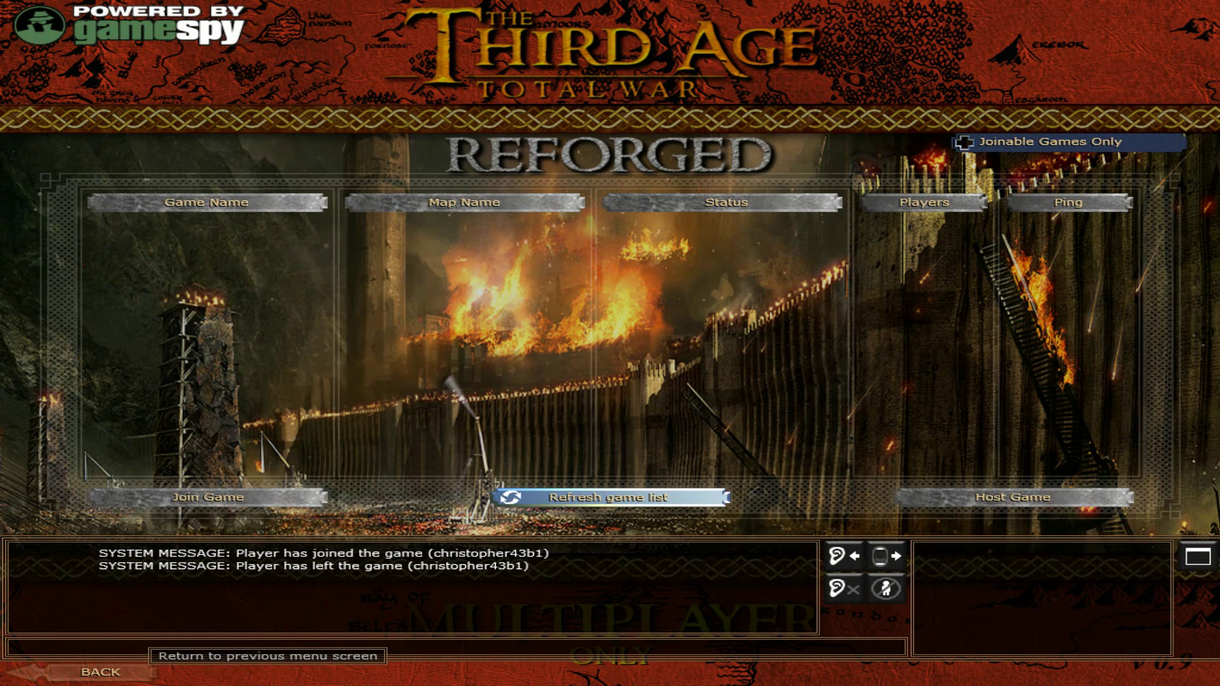
{"action": "left_click", "coordinate": [100, 672]}
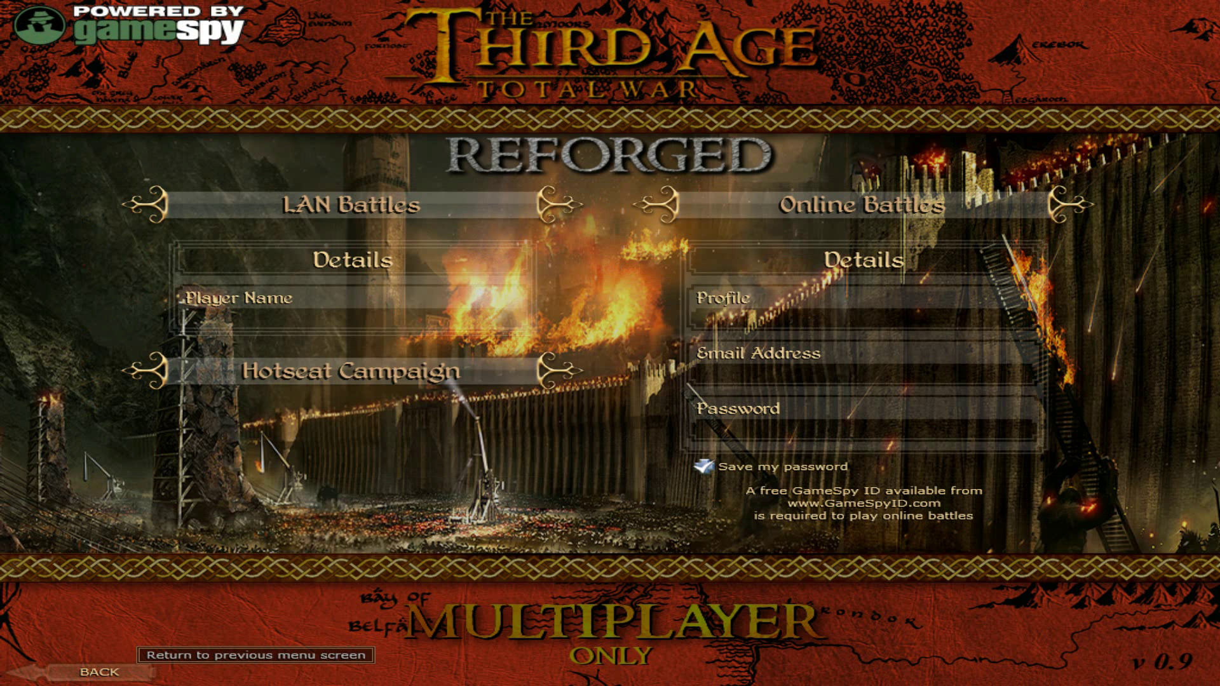
{"action": "left_click", "coordinate": [100, 672]}
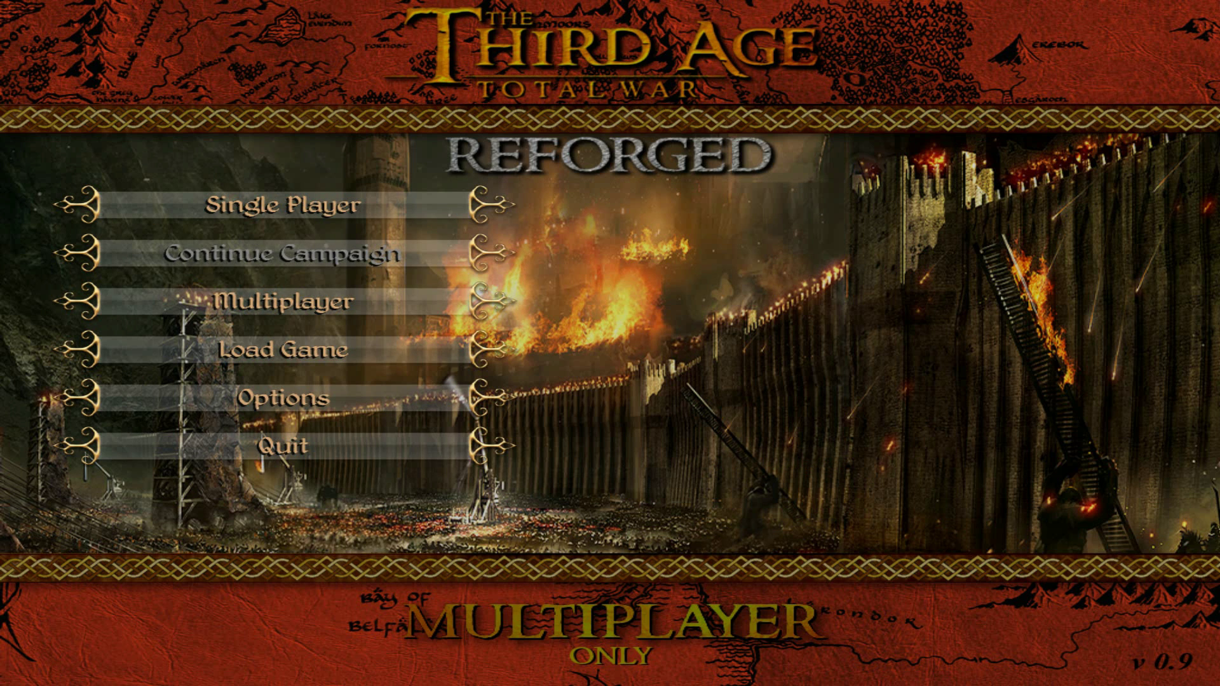